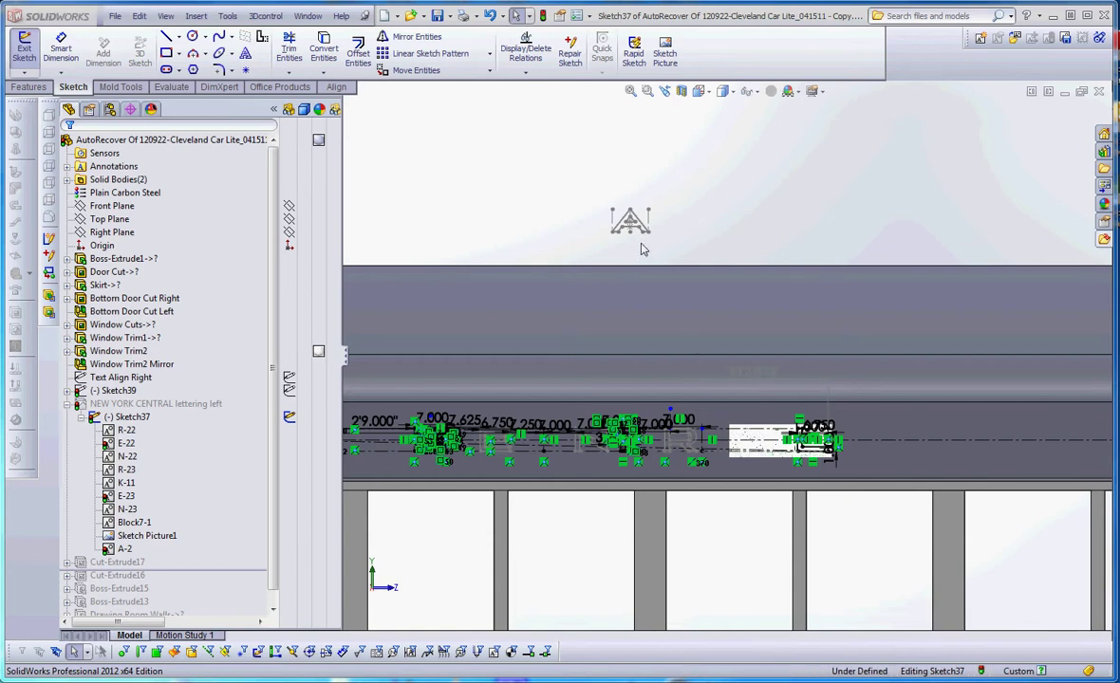
# Step: Open the block of the loose letter A above the car side for editing
pyautogui.scroll(-2, 638, 245)
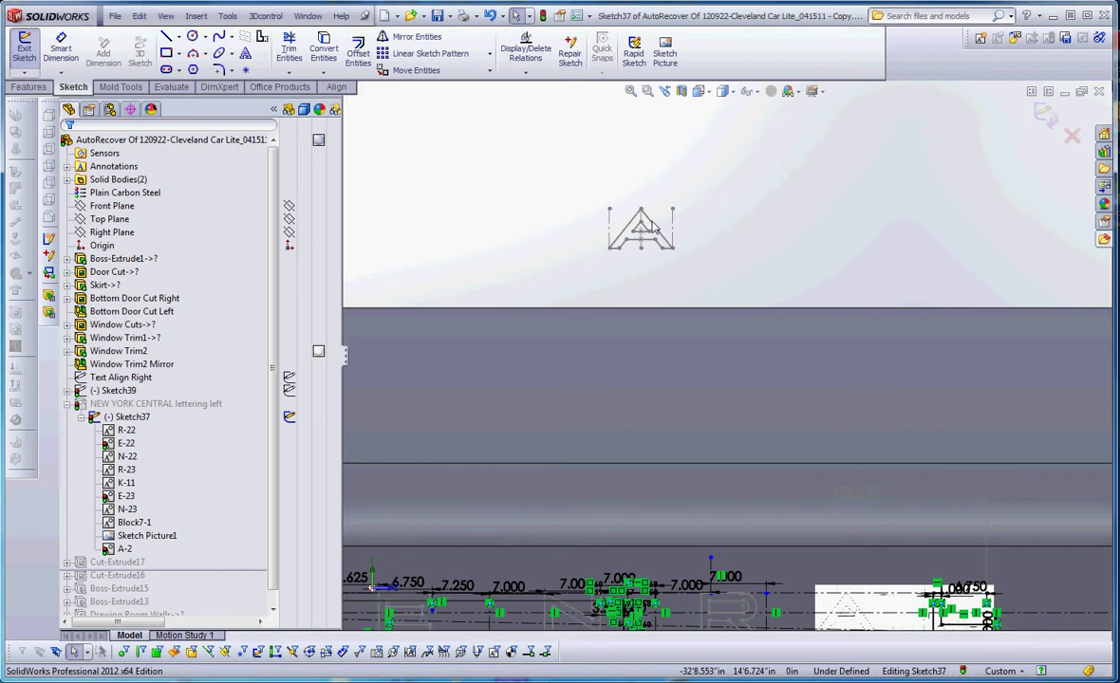
pyautogui.click(651, 226)
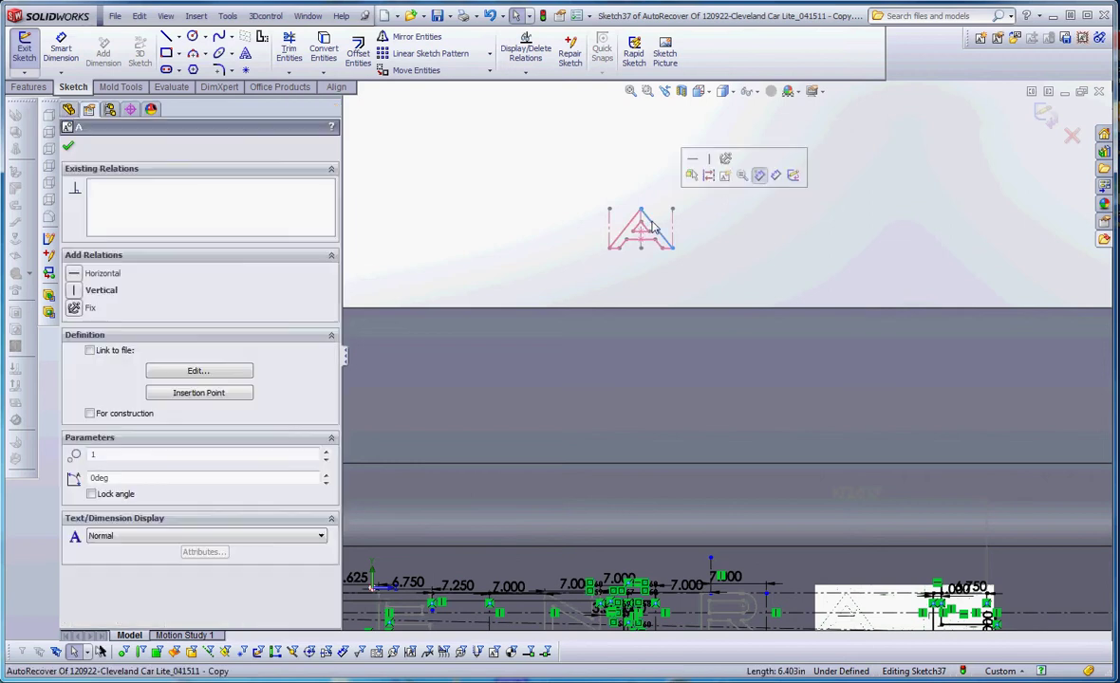
pyautogui.click(997, 42)
pyautogui.scroll(-5, 617, 205)
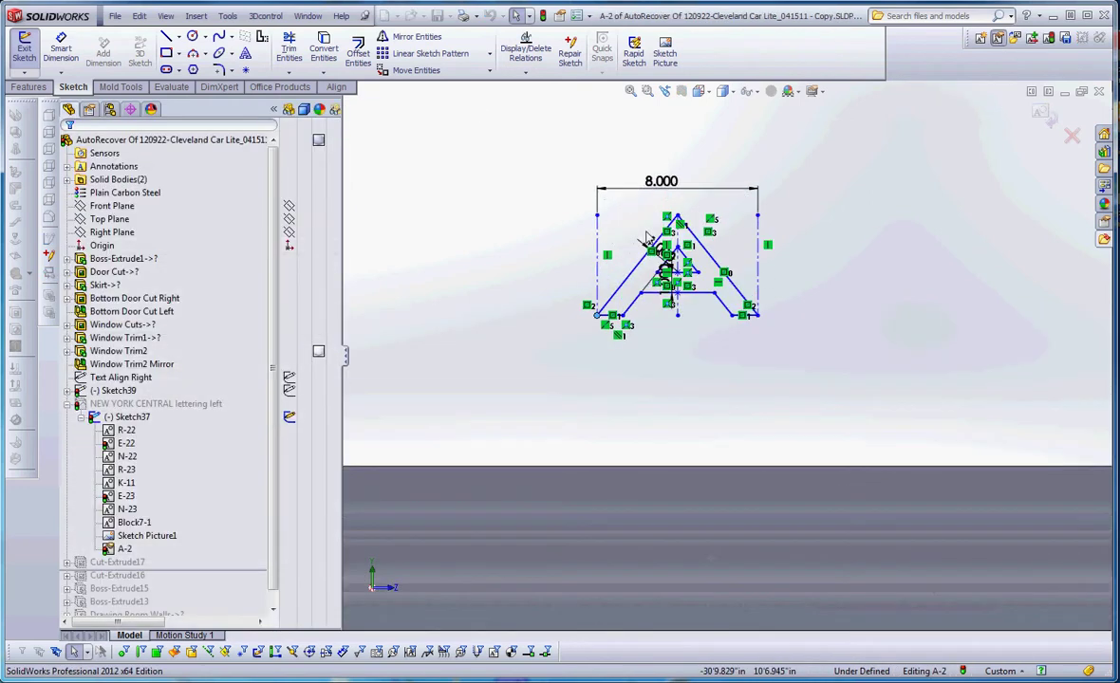
# Step: Draw a horizontal centerline across the top of the A, joining the upper ends of the two vertical side centerlines
pyautogui.scroll(-3, 649, 237)
pyautogui.click(178, 37)
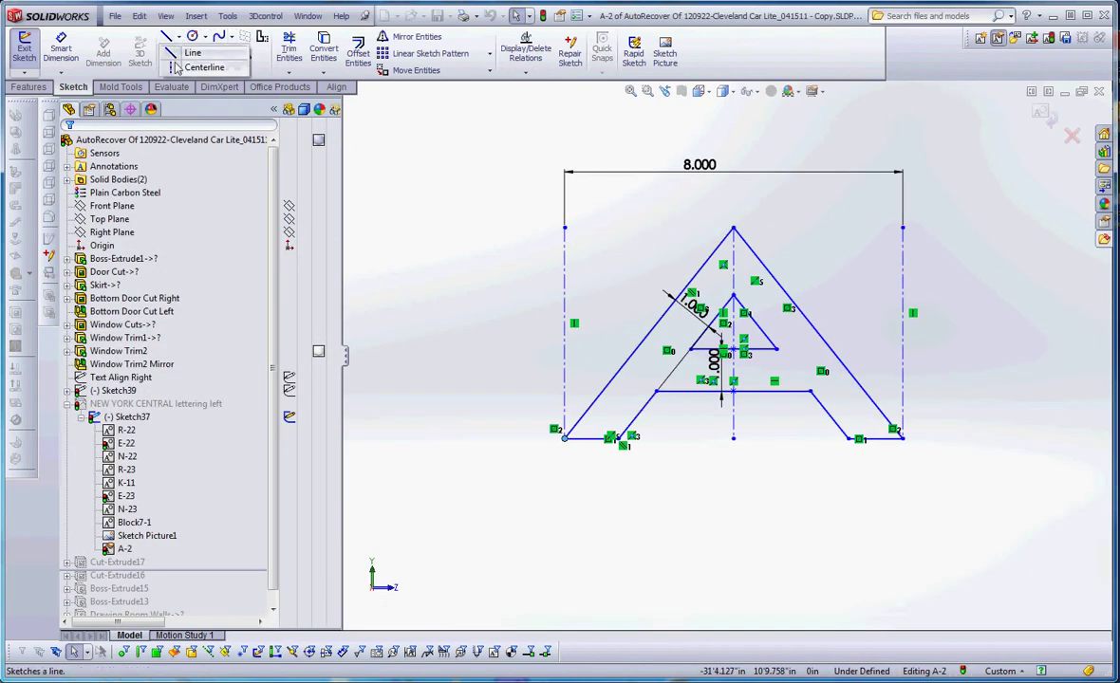
pyautogui.click(194, 68)
pyautogui.click(565, 228)
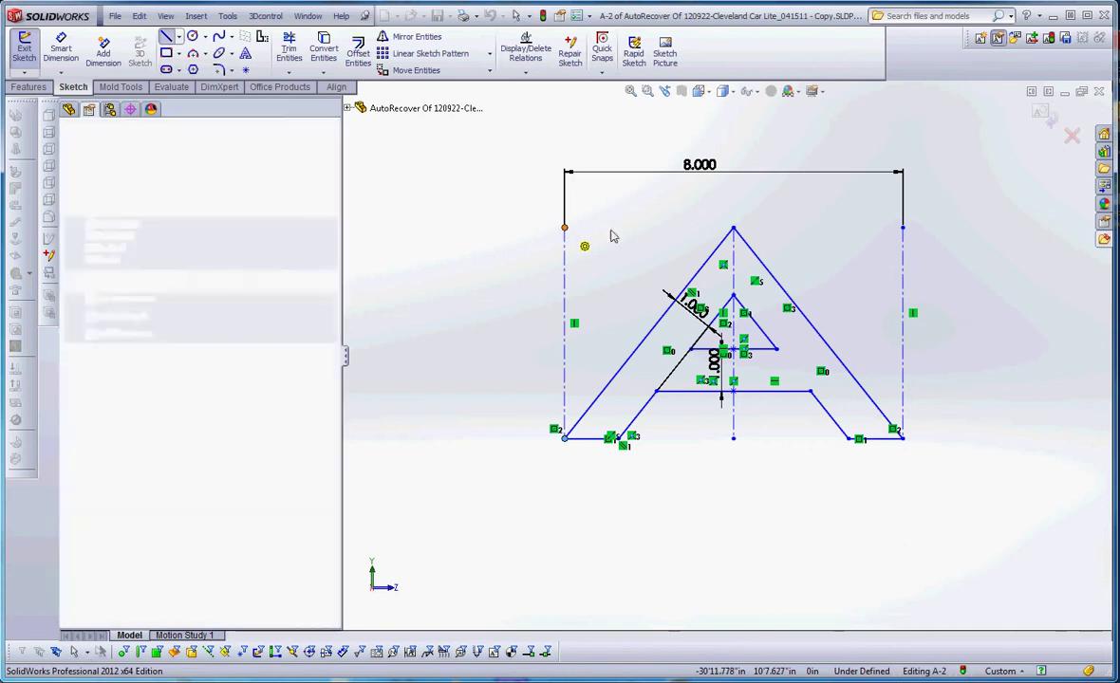
pyautogui.click(903, 229)
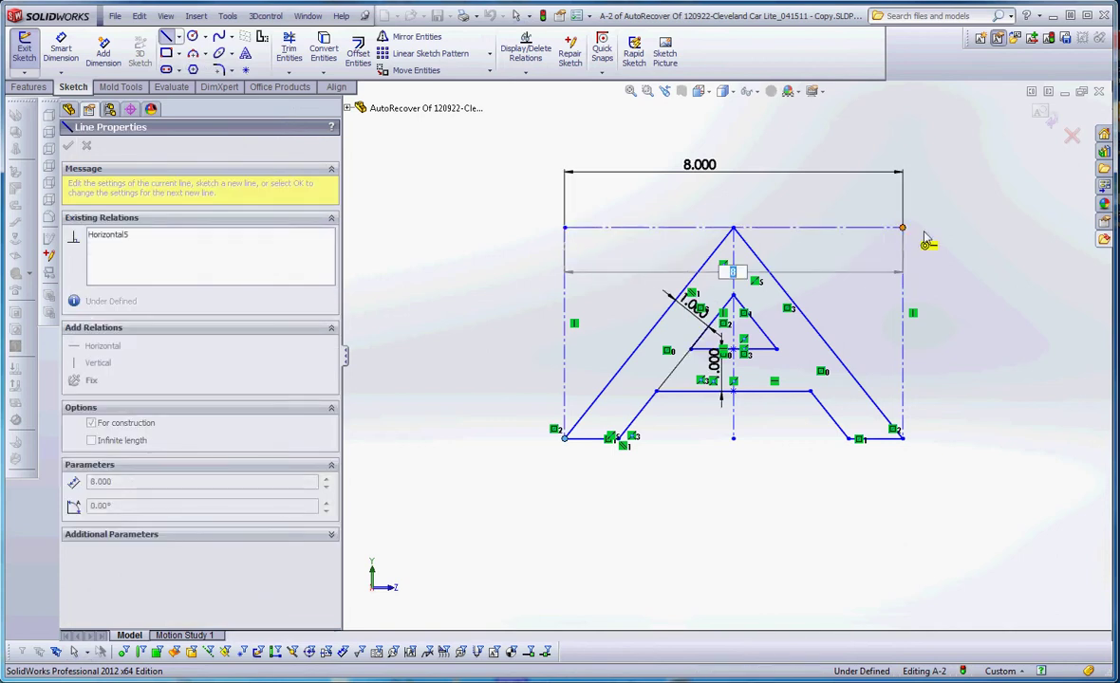
pyautogui.press('Escape')
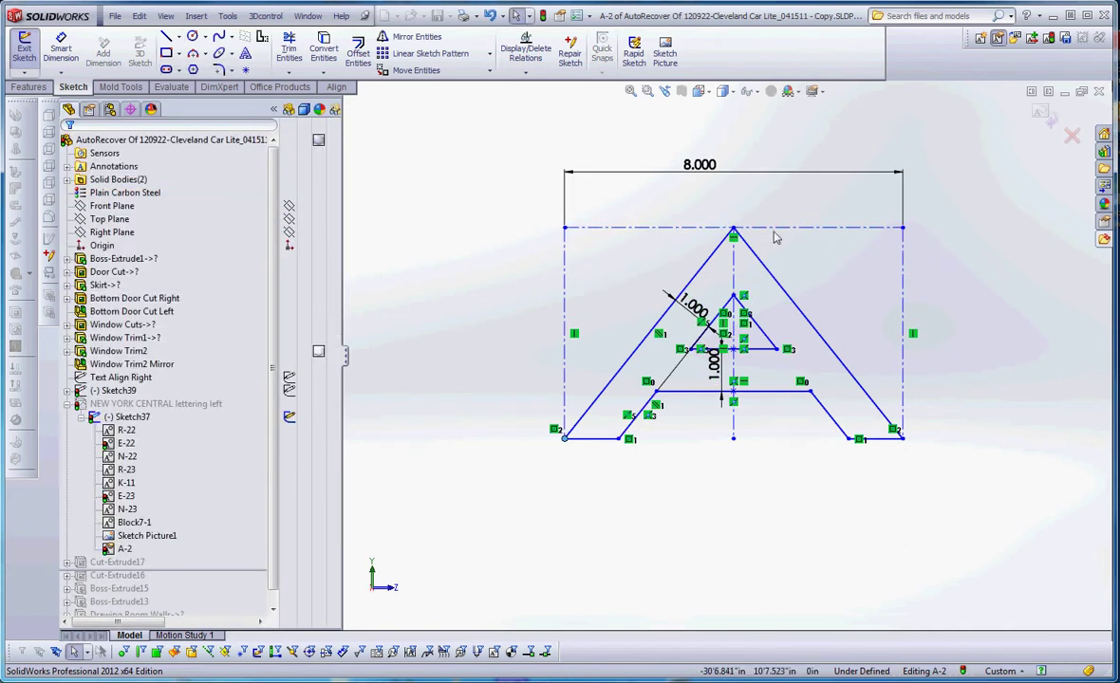
# Step: Add a midpoint relation between the apex of the A and the horizontal construction line at its top
pyautogui.click(767, 233)
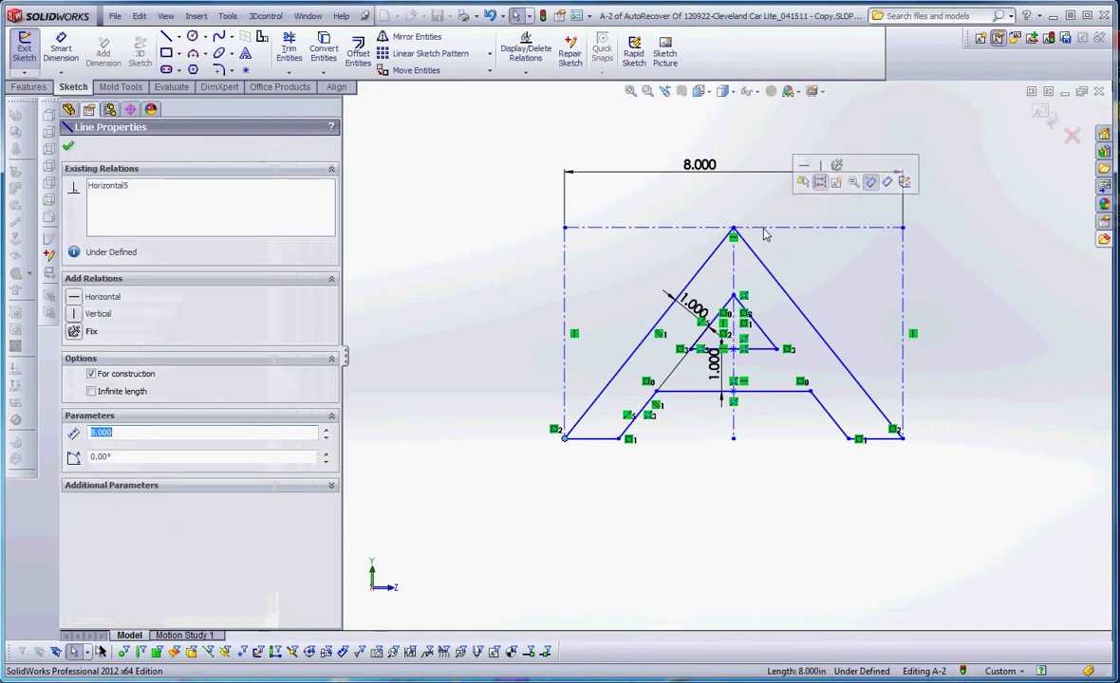
pyautogui.rightClick(766, 234)
pyautogui.click(816, 238)
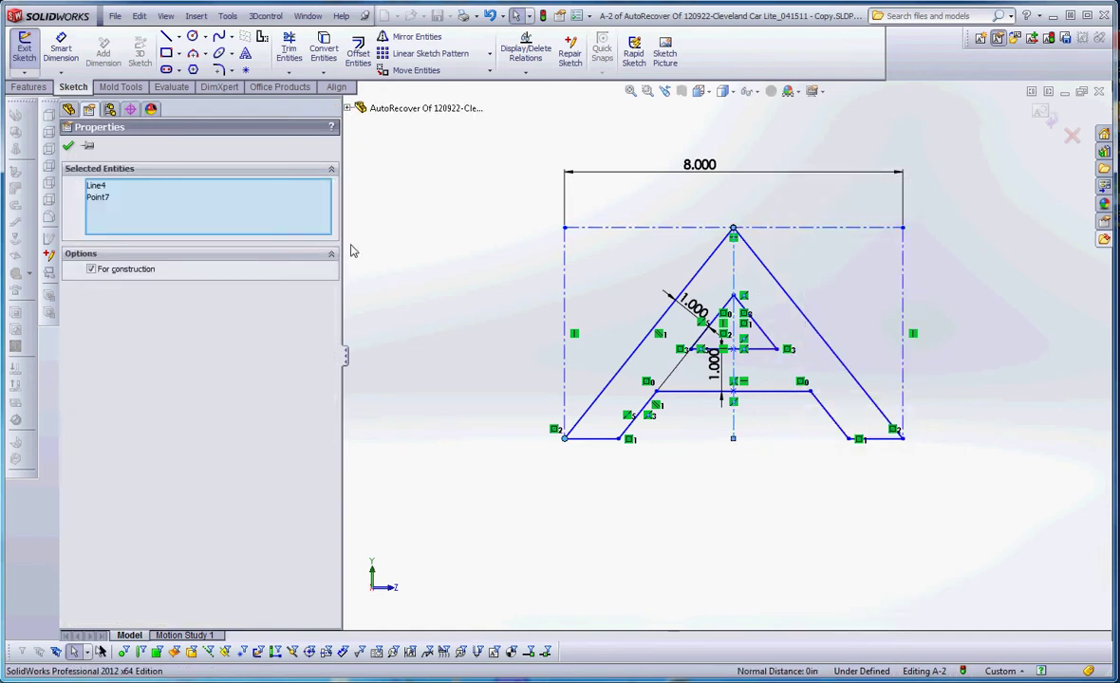
pyautogui.click(433, 237)
pyautogui.click(734, 231)
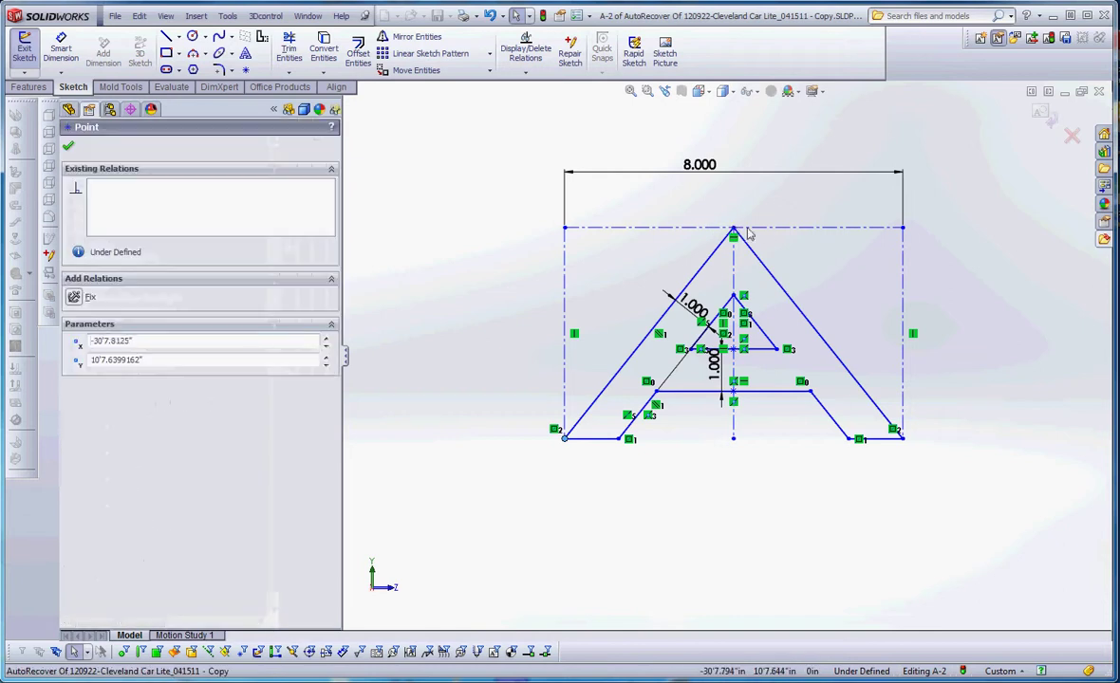
pyautogui.keyDown('ctrl'); pyautogui.click(764, 228); pyautogui.keyUp('ctrl')
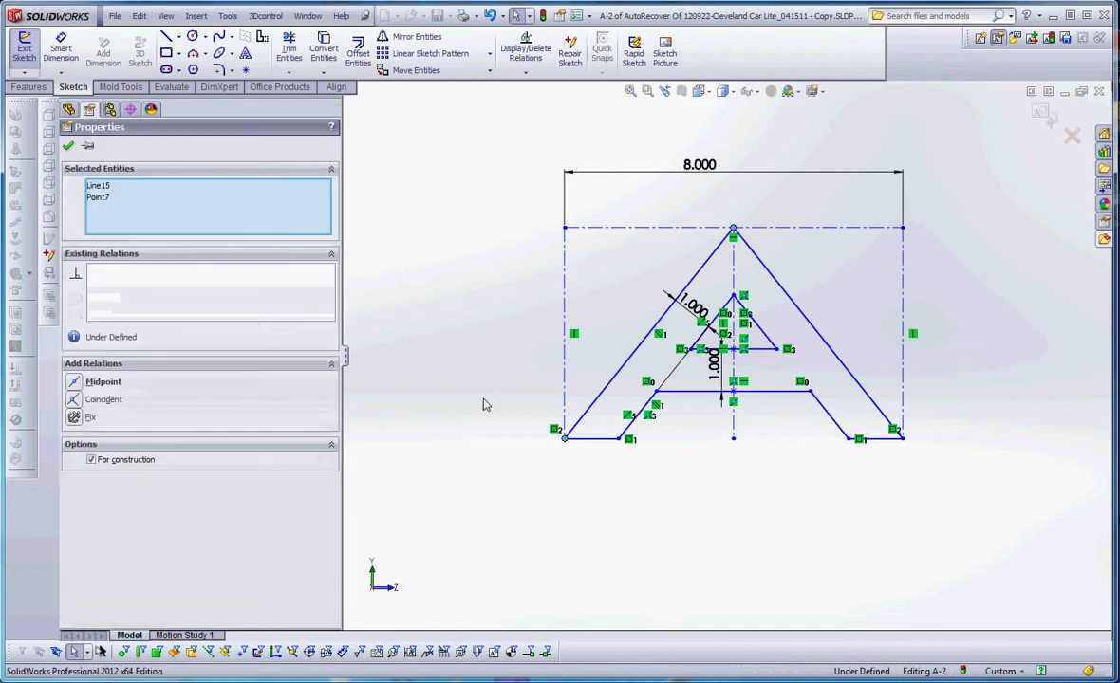
pyautogui.click(74, 383)
pyautogui.click(707, 544)
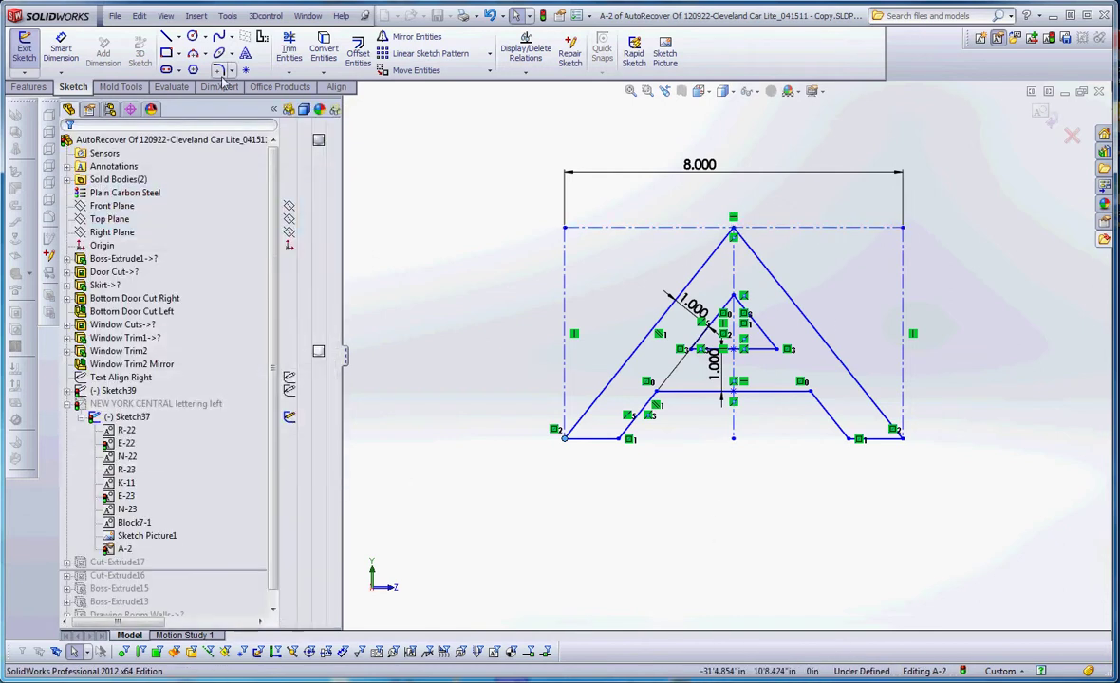
# Step: Draw a horizontal centerline along the base of the A between its two outer bottom corners
pyautogui.click(179, 38)
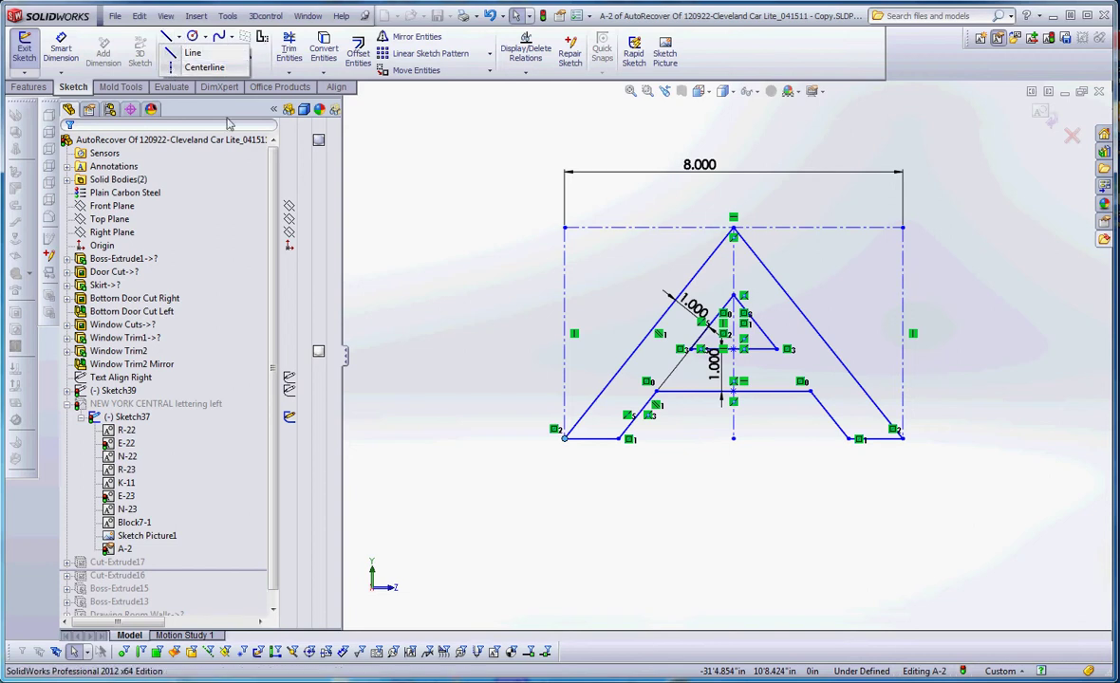
pyautogui.click(207, 50)
pyautogui.click(564, 440)
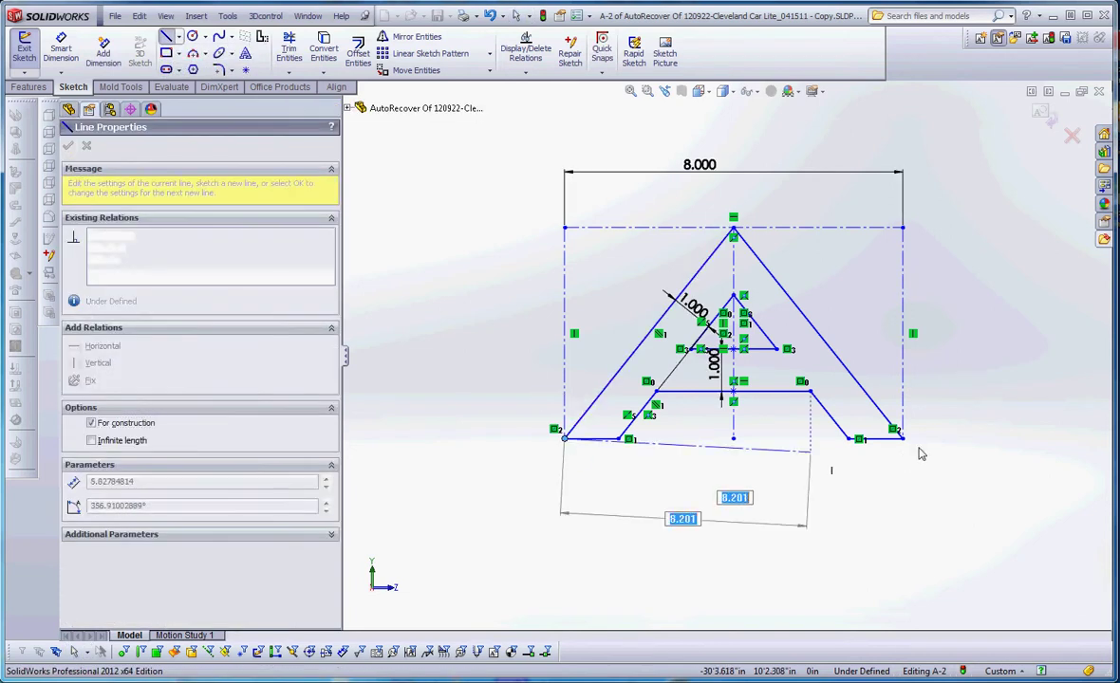
pyautogui.click(902, 440)
pyautogui.press('Escape')
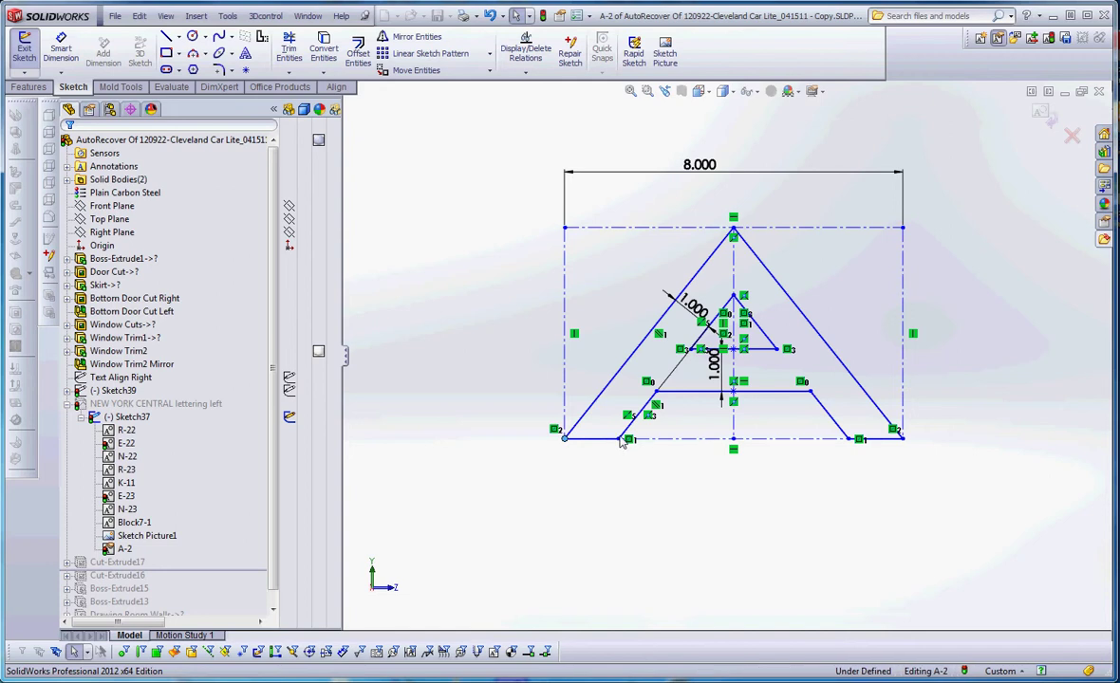
# Step: Test the letter's constraints by moving the inner corner of its left foot, and undo the move
pyautogui.moveTo(629, 440)
pyautogui.mouseDown()
pyautogui.moveTo(625, 427)
pyautogui.moveTo(626, 453)
pyautogui.moveTo(621, 443)
pyautogui.mouseUp()
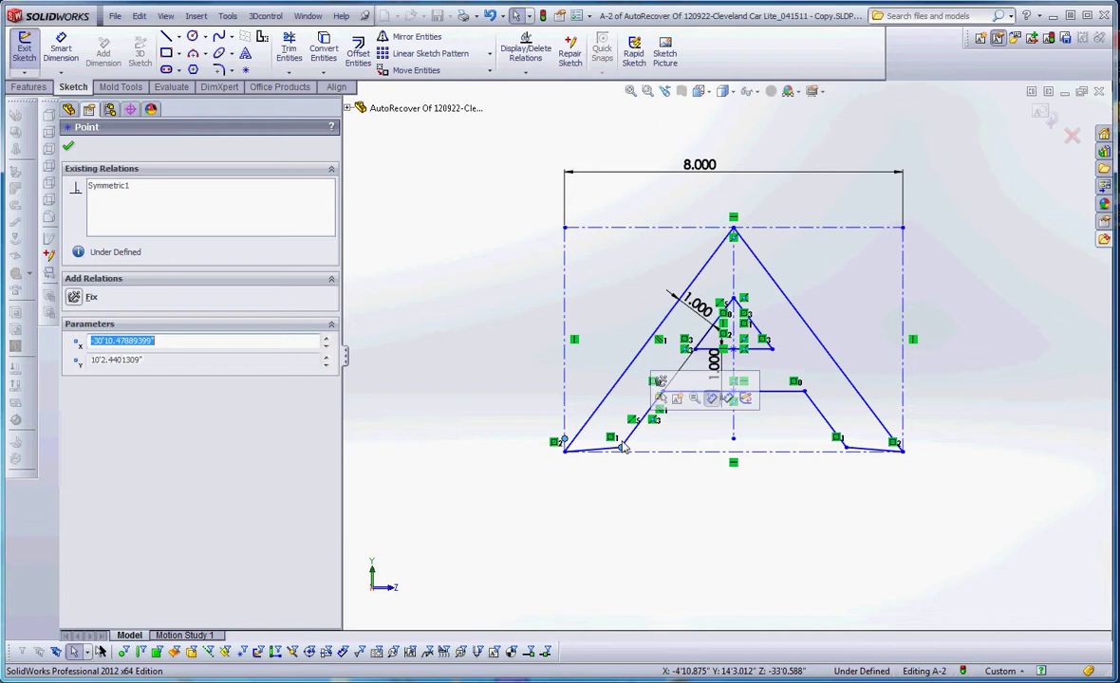
pyautogui.hotkey('ctrl', 'z')
pyautogui.click(615, 458)
# Step: Make the short bottom edges of both feet of the A horizontal
pyautogui.click(597, 439)
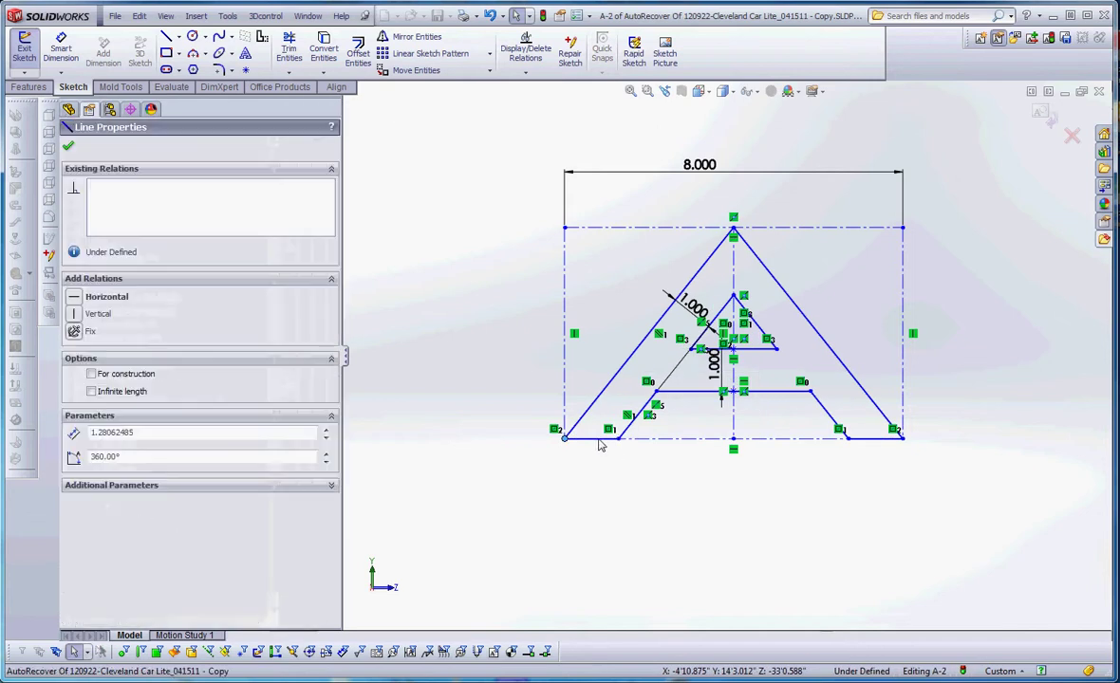
pyautogui.click(74, 296)
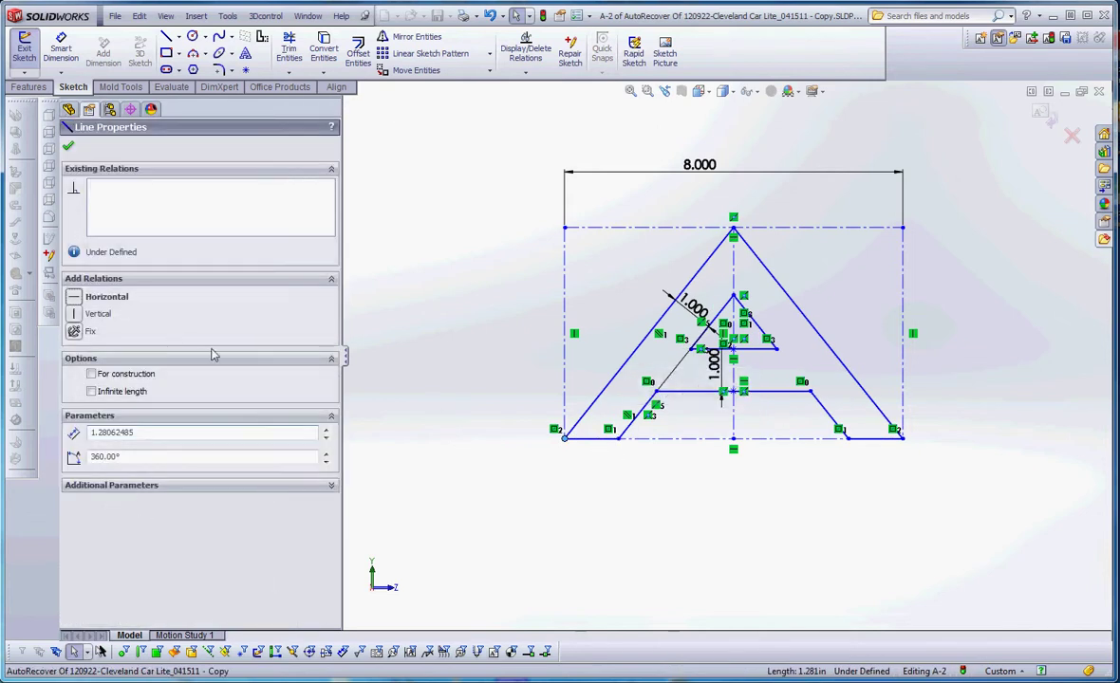
pyautogui.click(750, 499)
pyautogui.click(872, 438)
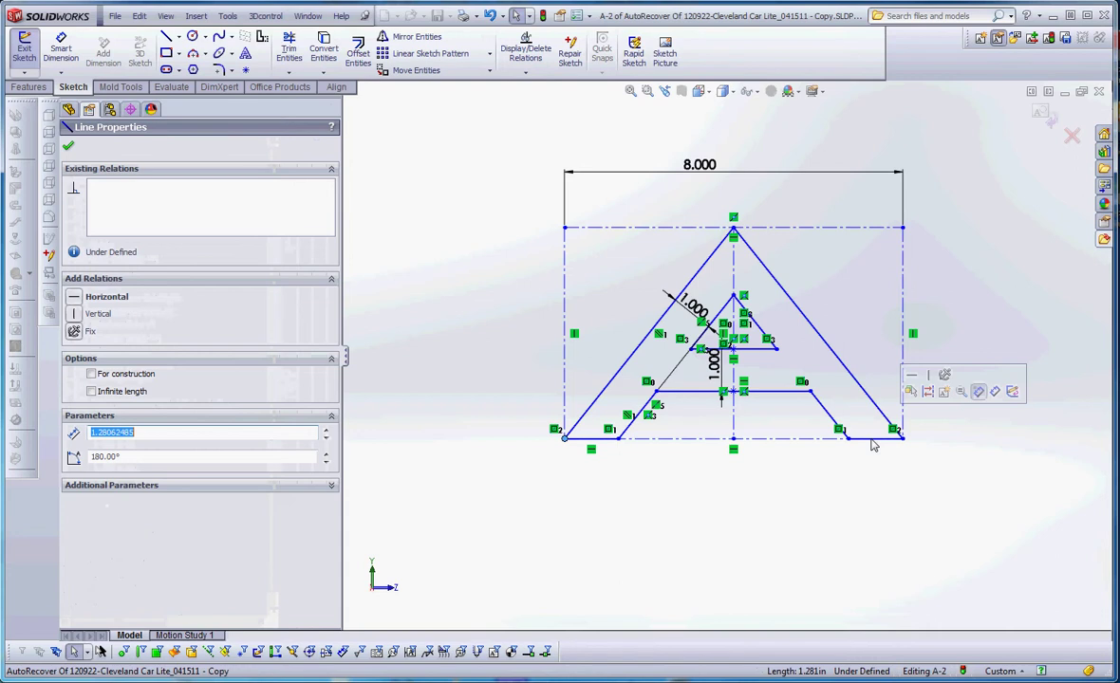
pyautogui.click(860, 456)
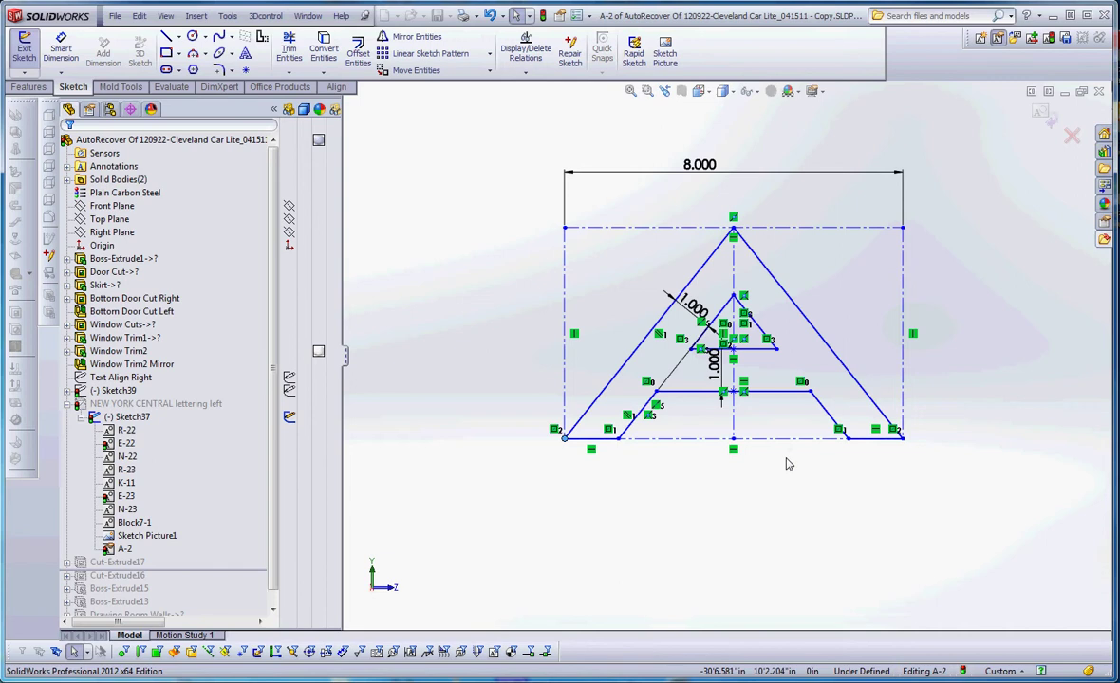
# Step: Dimension the overall height of the A on its left vertical construction line
pyautogui.click(60, 48)
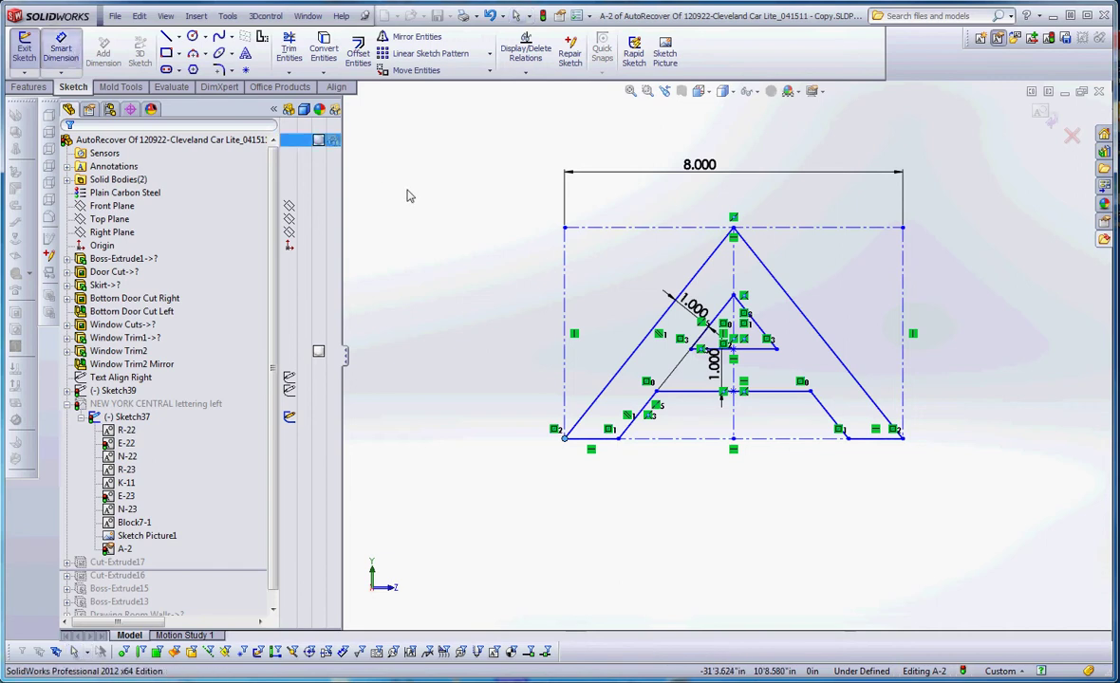
pyautogui.click(565, 294)
pyautogui.click(524, 318)
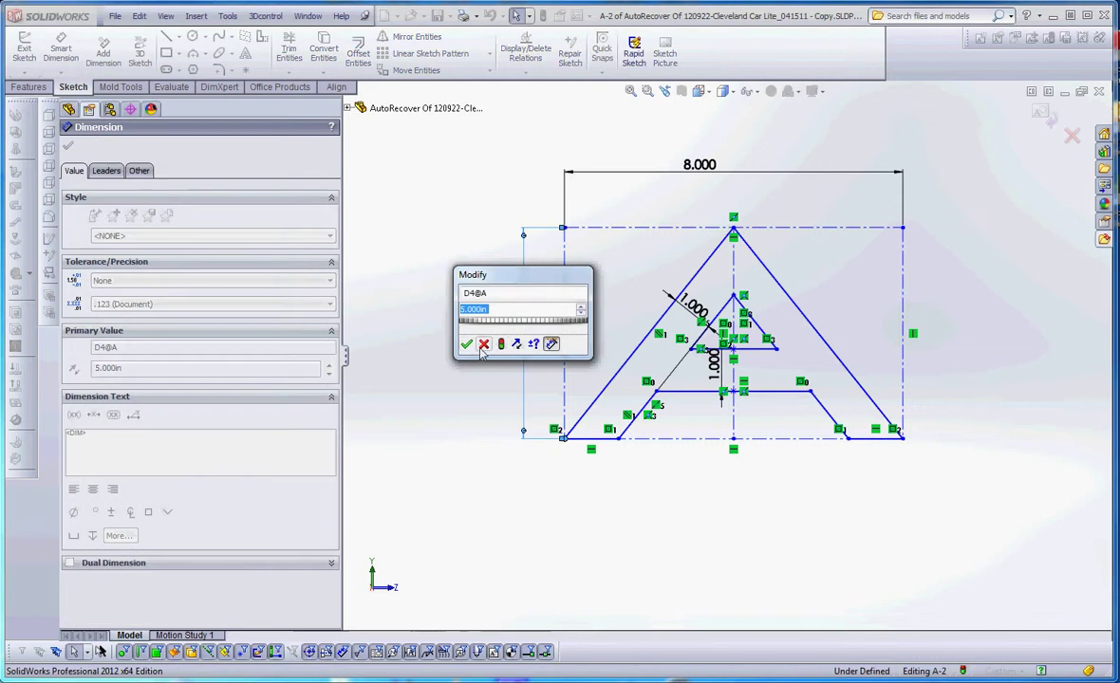
pyautogui.click(464, 339)
pyautogui.press('Escape')
# Step: Test how the letter moves by its upper-right construction corner, and undo the move
pyautogui.moveTo(906, 230)
pyautogui.mouseDown()
pyautogui.moveTo(944, 220)
pyautogui.moveTo(935, 223)
pyautogui.mouseUp()
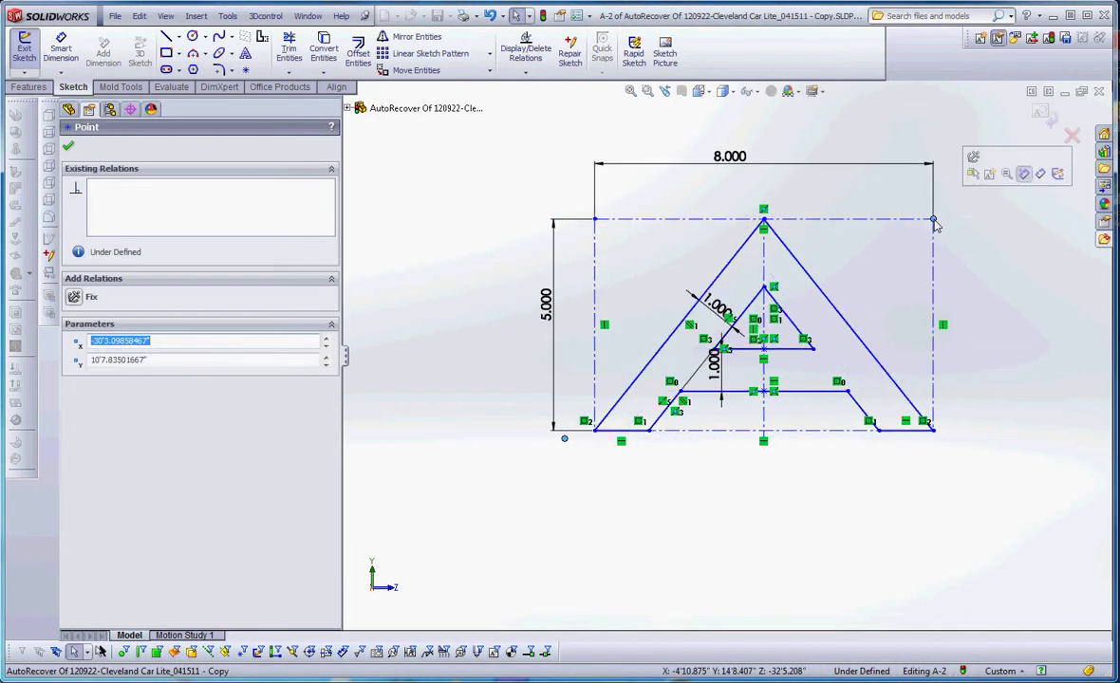
pyautogui.hotkey('ctrl', 'z')
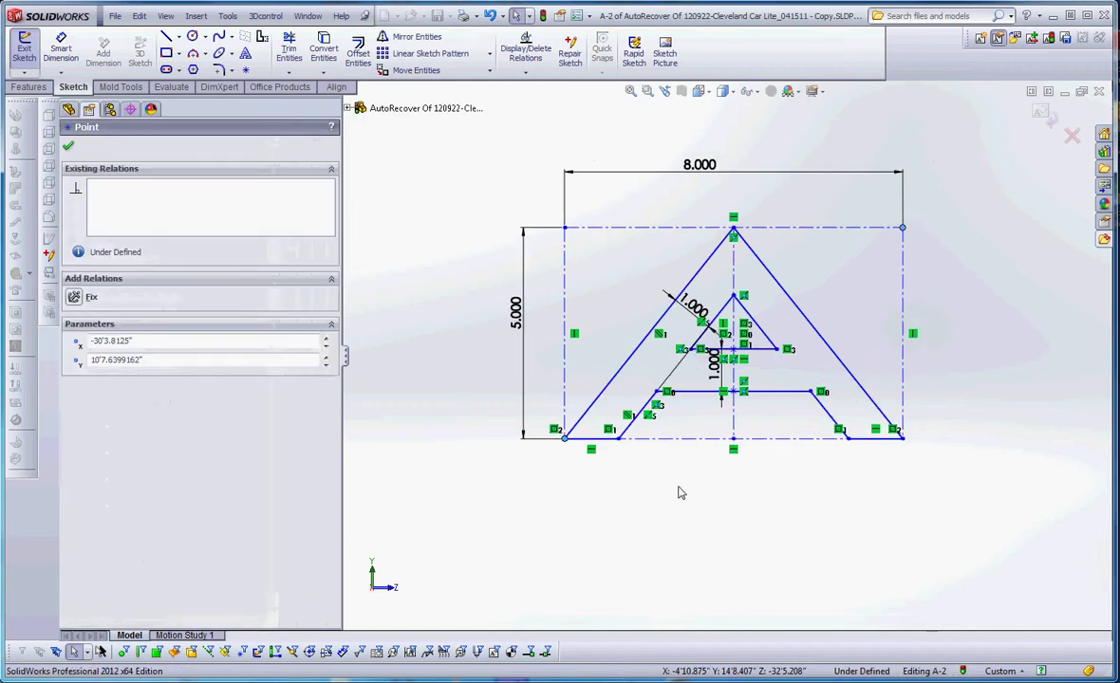
pyautogui.click(679, 490)
# Step: Dimension the vertical distance from the base construction line to the lower edge of the crossbar
pyautogui.click(59, 43)
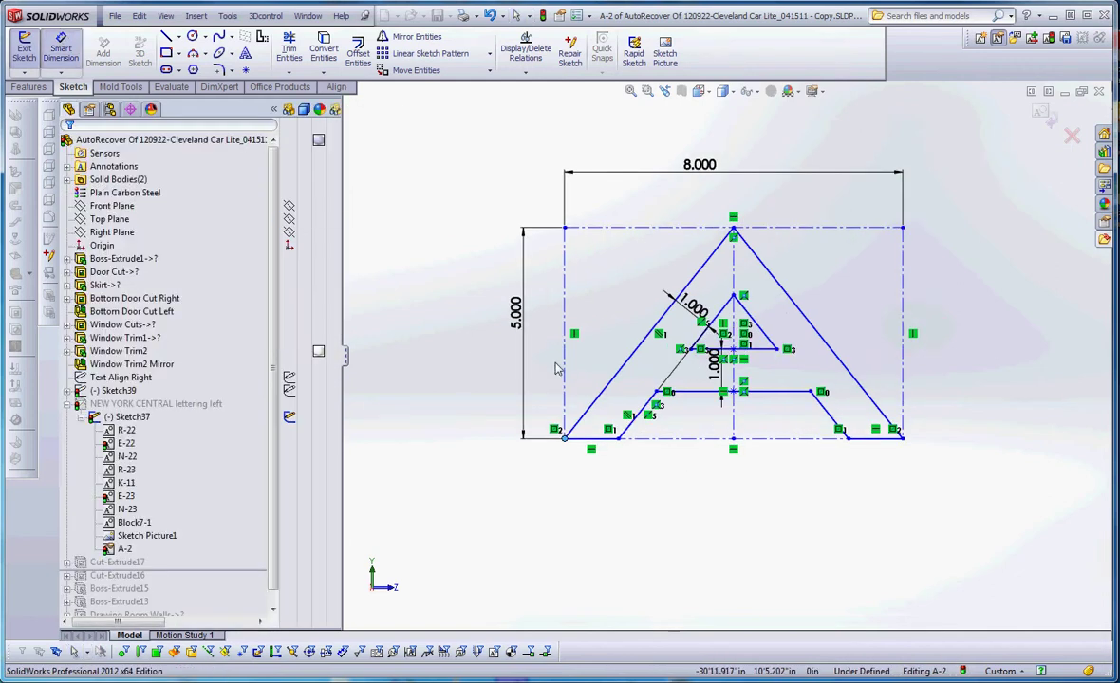
pyautogui.click(711, 392)
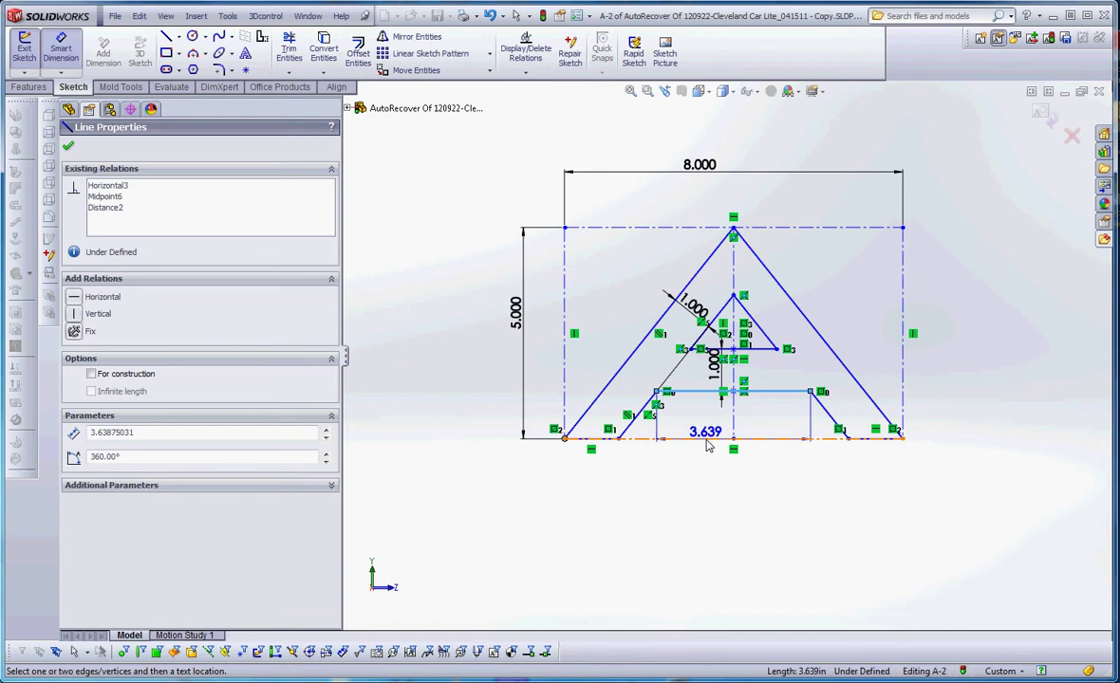
pyautogui.click(648, 388)
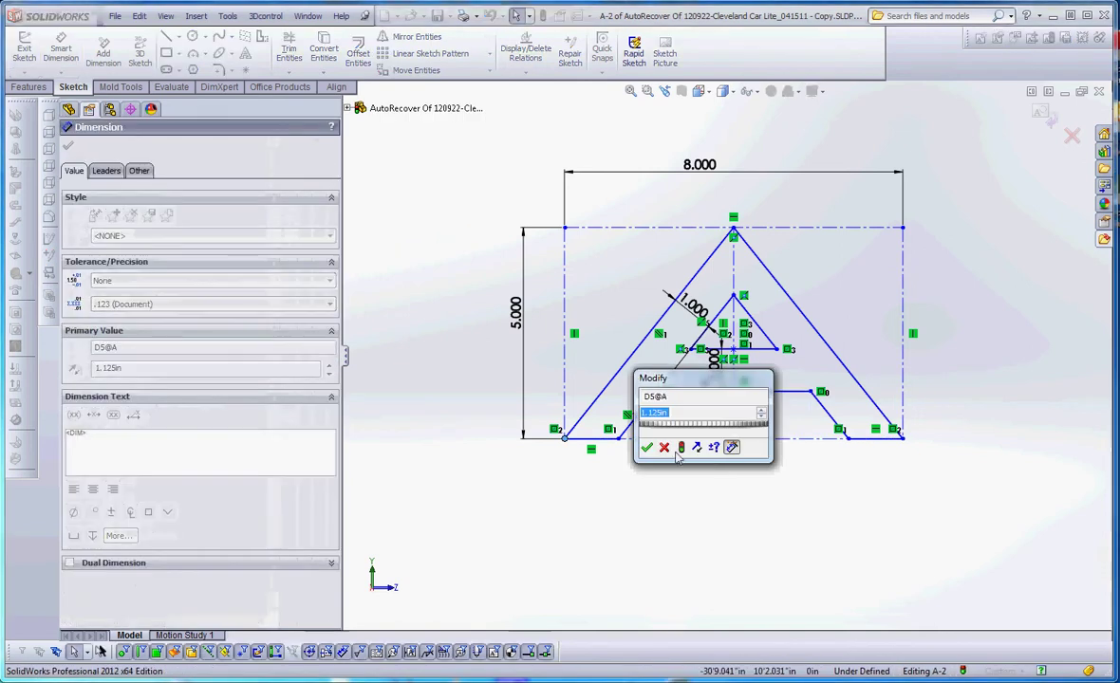
pyautogui.click(650, 449)
pyautogui.press('Escape')
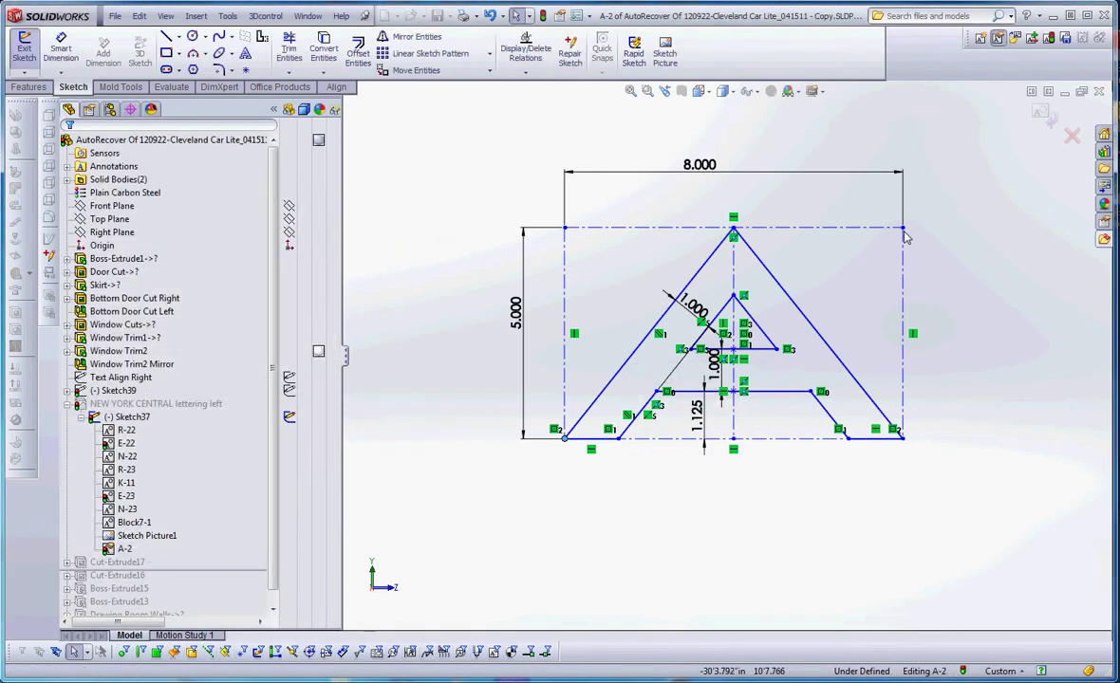
# Step: Shift the letter by its upper-right corner and make the vertical centerline's lower endpoint coincident with the base construction line
pyautogui.moveTo(904, 229)
pyautogui.mouseDown()
pyautogui.moveTo(945, 202)
pyautogui.moveTo(895, 220)
pyautogui.moveTo(883, 195)
pyautogui.moveTo(915, 118)
pyautogui.moveTo(916, 191)
pyautogui.mouseUp()
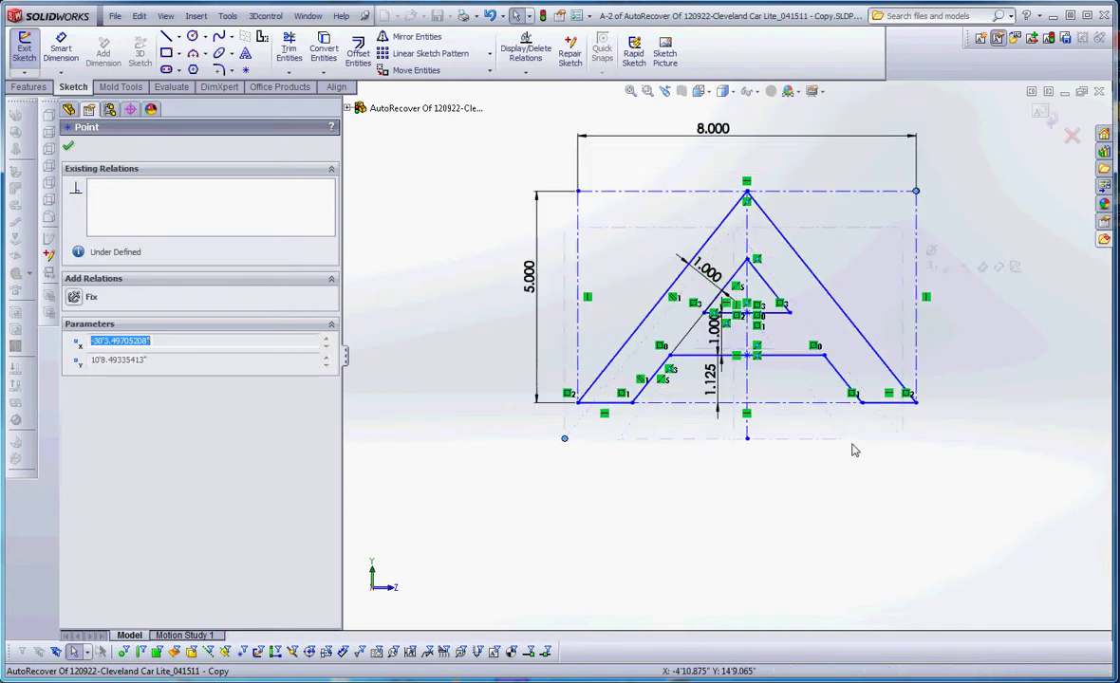
pyautogui.click(853, 448)
pyautogui.click(748, 436)
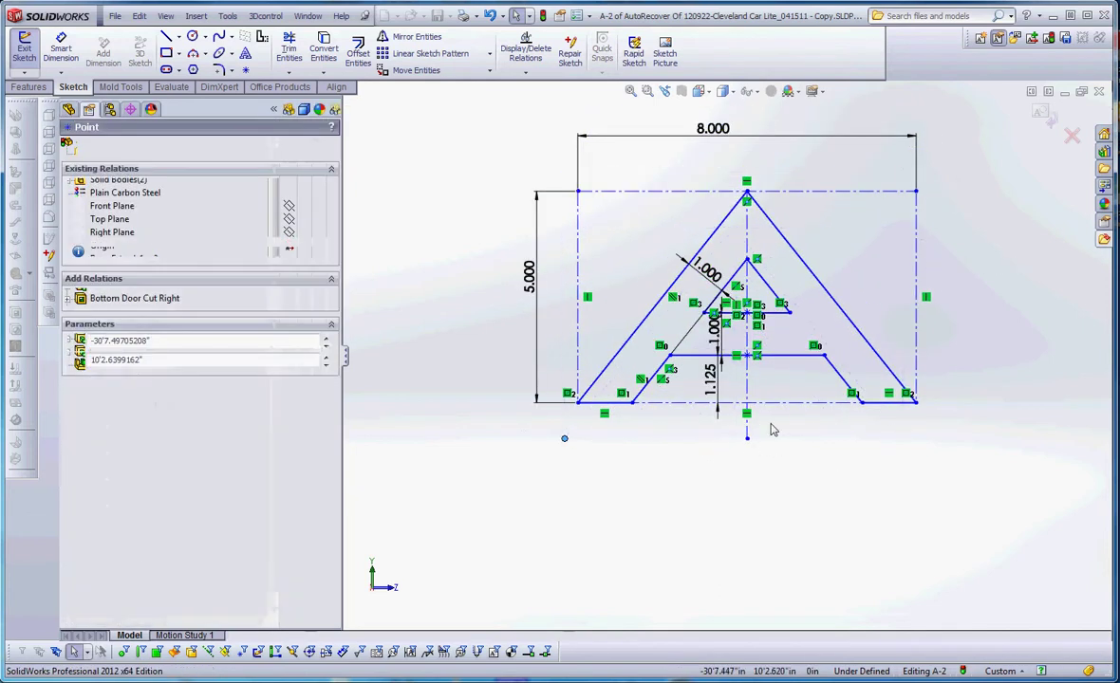
pyautogui.click(777, 408)
pyautogui.keyDown('ctrl'); pyautogui.click(747, 437); pyautogui.keyUp('ctrl')
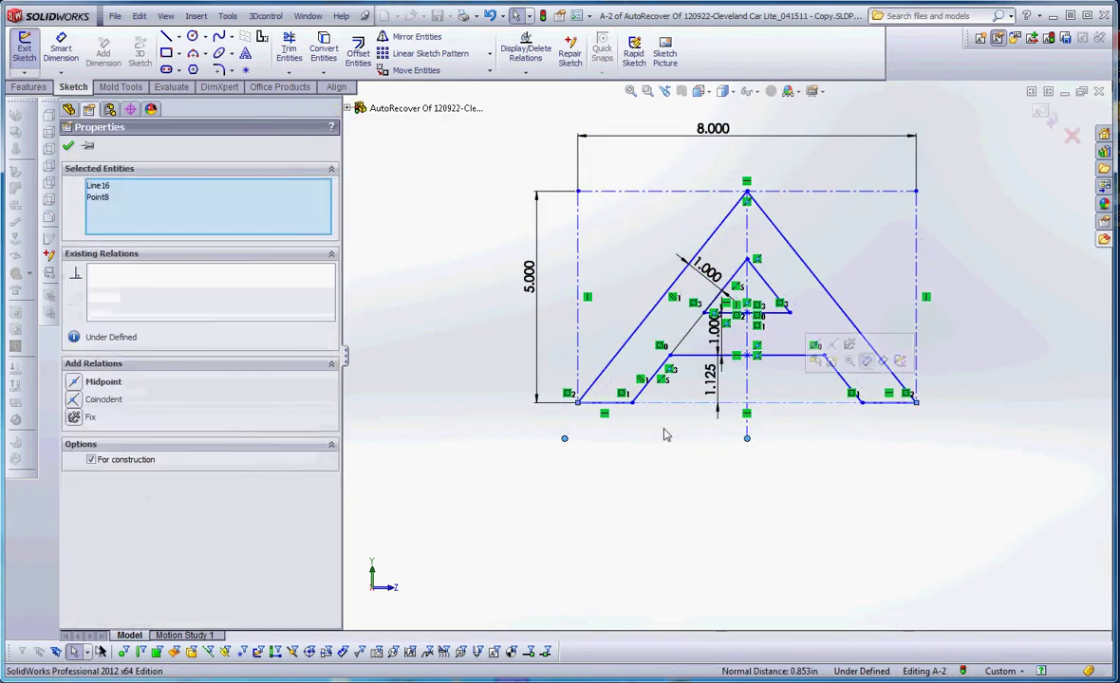
pyautogui.click(74, 402)
pyautogui.press('Escape')
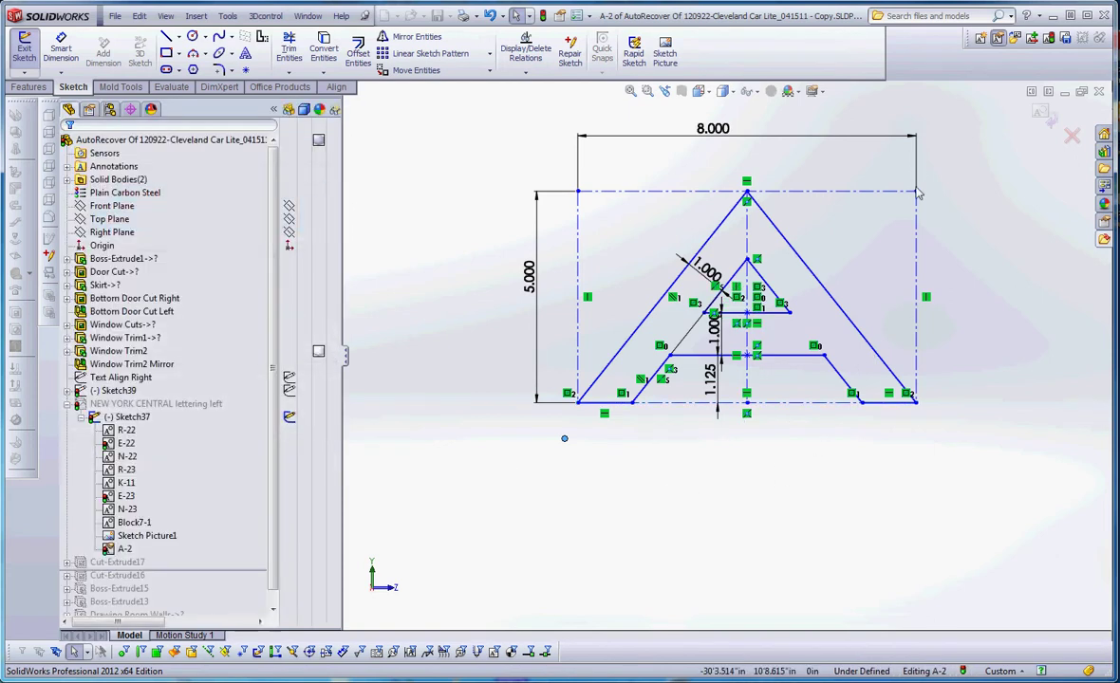
# Step: Make the lower-left corner of the A coincident with the block's insertion point, and finish editing the block
pyautogui.moveTo(916, 191)
pyautogui.mouseDown()
pyautogui.moveTo(981, 166)
pyautogui.moveTo(972, 179)
pyautogui.mouseUp()
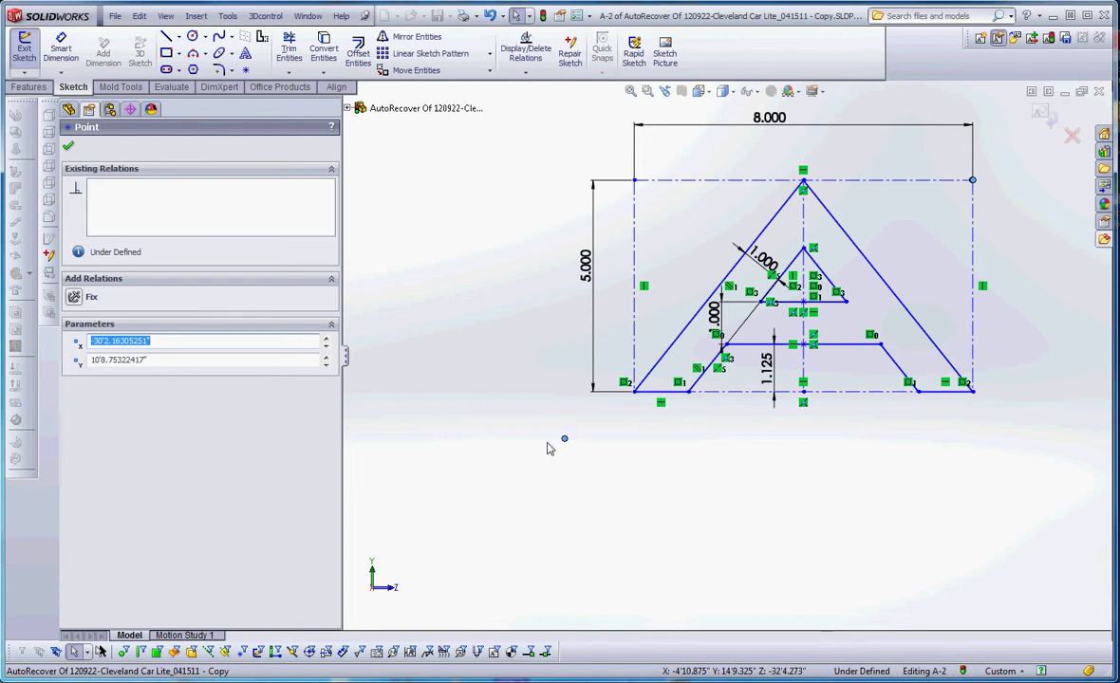
pyautogui.moveTo(565, 440)
pyautogui.mouseDown()
pyautogui.moveTo(496, 467)
pyautogui.moveTo(573, 475)
pyautogui.moveTo(635, 392)
pyautogui.moveTo(555, 411)
pyautogui.moveTo(543, 443)
pyautogui.mouseUp()
pyautogui.click(634, 391)
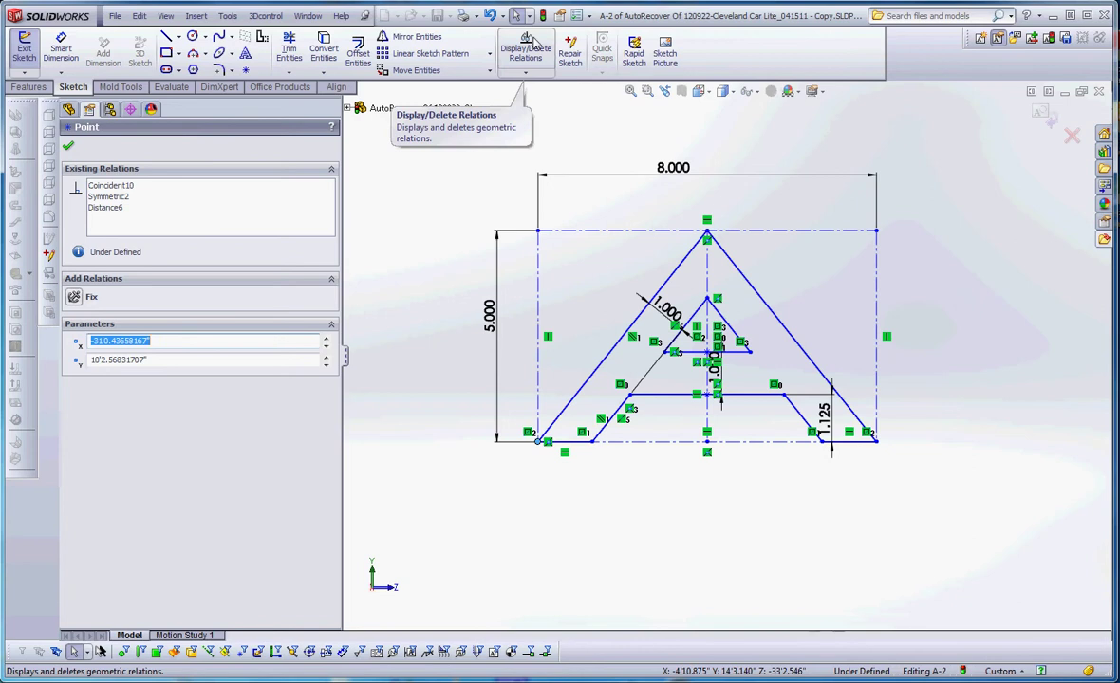
pyautogui.click(998, 38)
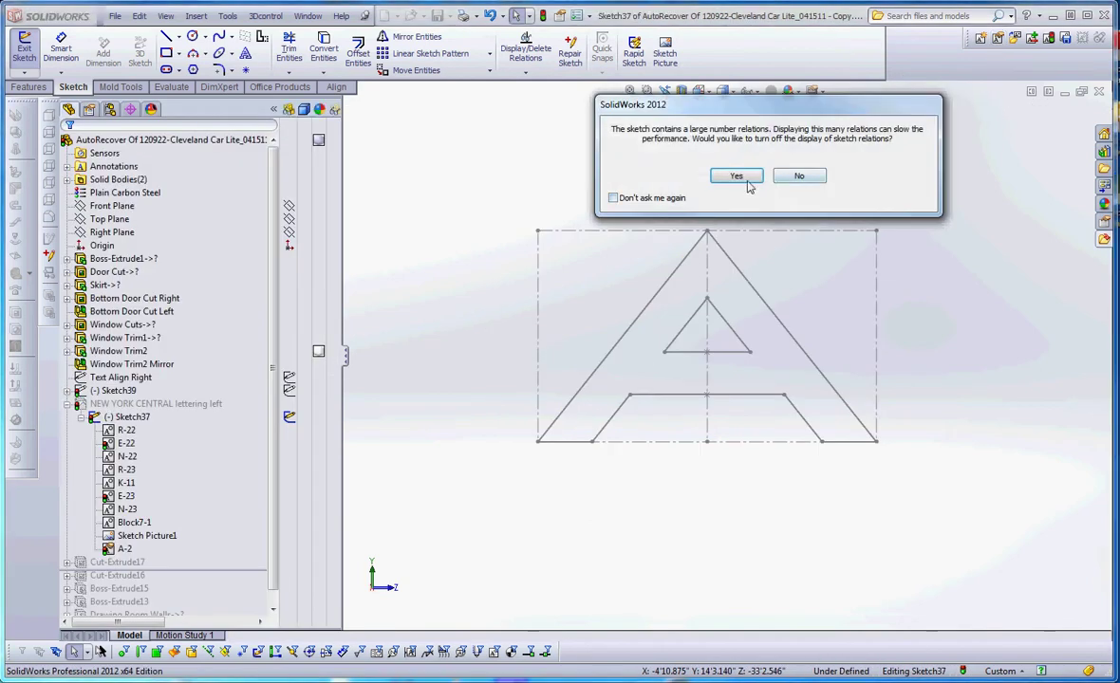
# Step: Keep the sketch relations displayed and move the A block down onto the A in the scanned lettering picture
pyautogui.click(800, 178)
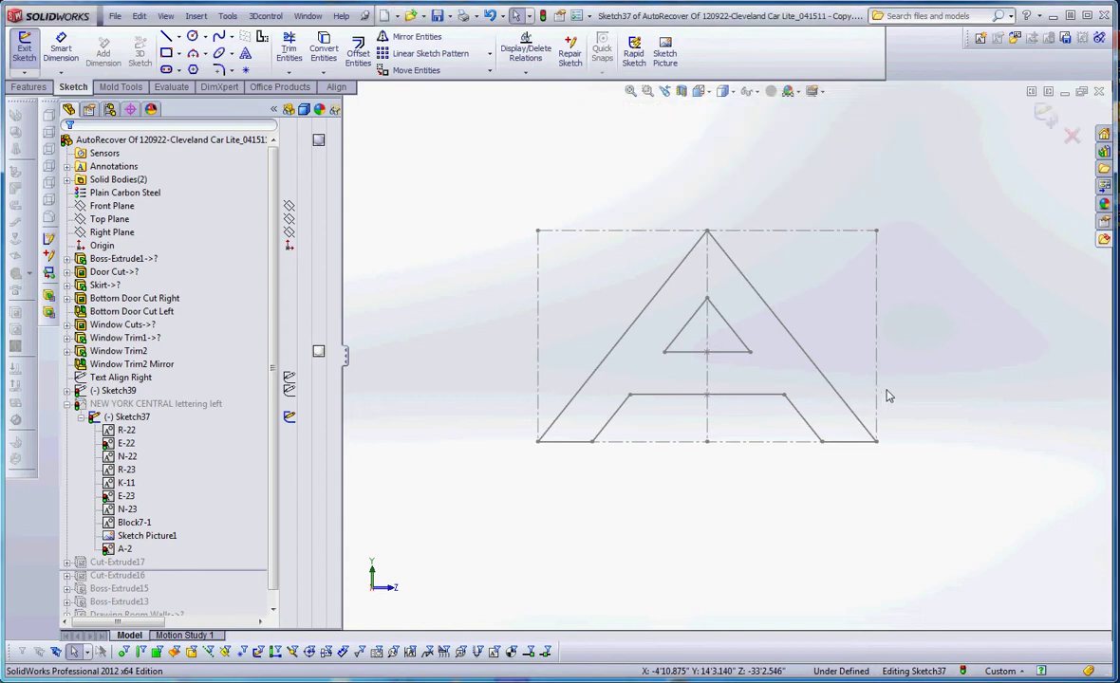
pyautogui.scroll(6, 888, 401)
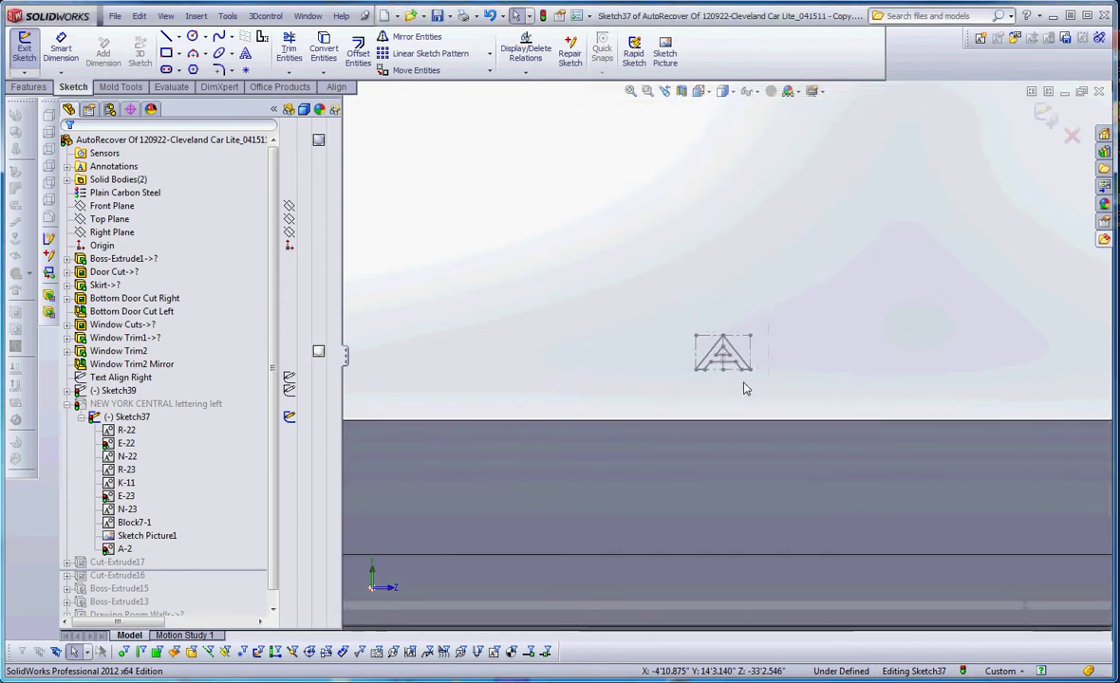
pyautogui.moveTo(735, 366); pyautogui.dragTo(871, 551)
pyautogui.scroll(4, 845, 566)
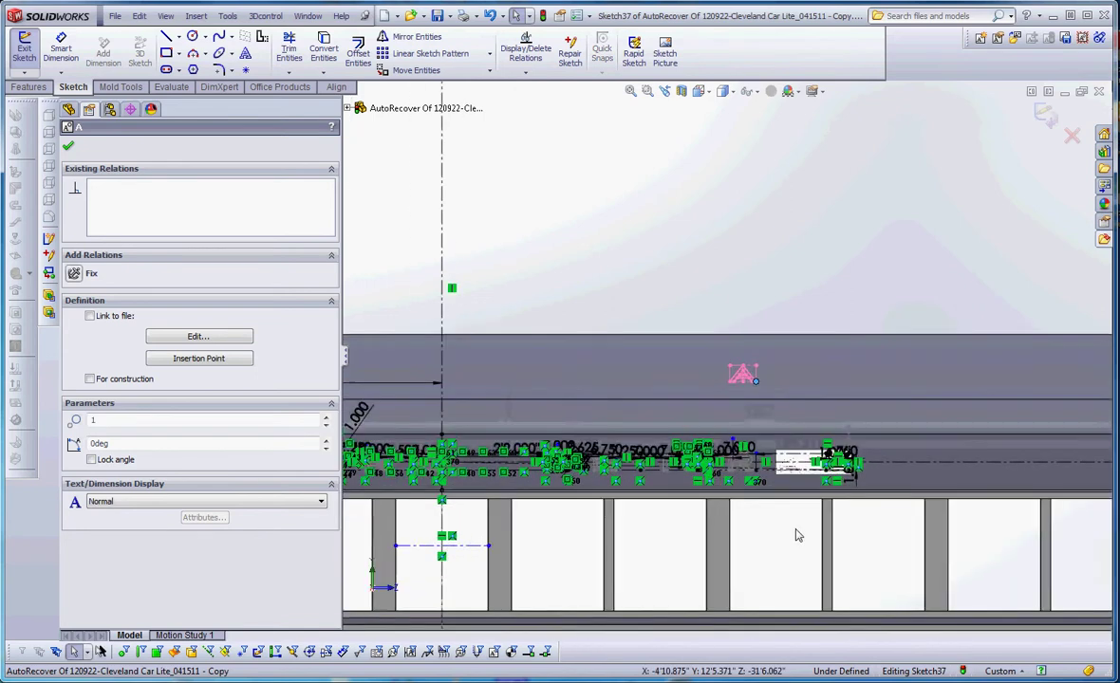
pyautogui.scroll(-2, 799, 537)
pyautogui.scroll(-2, 750, 190)
pyautogui.scroll(2, 822, 427)
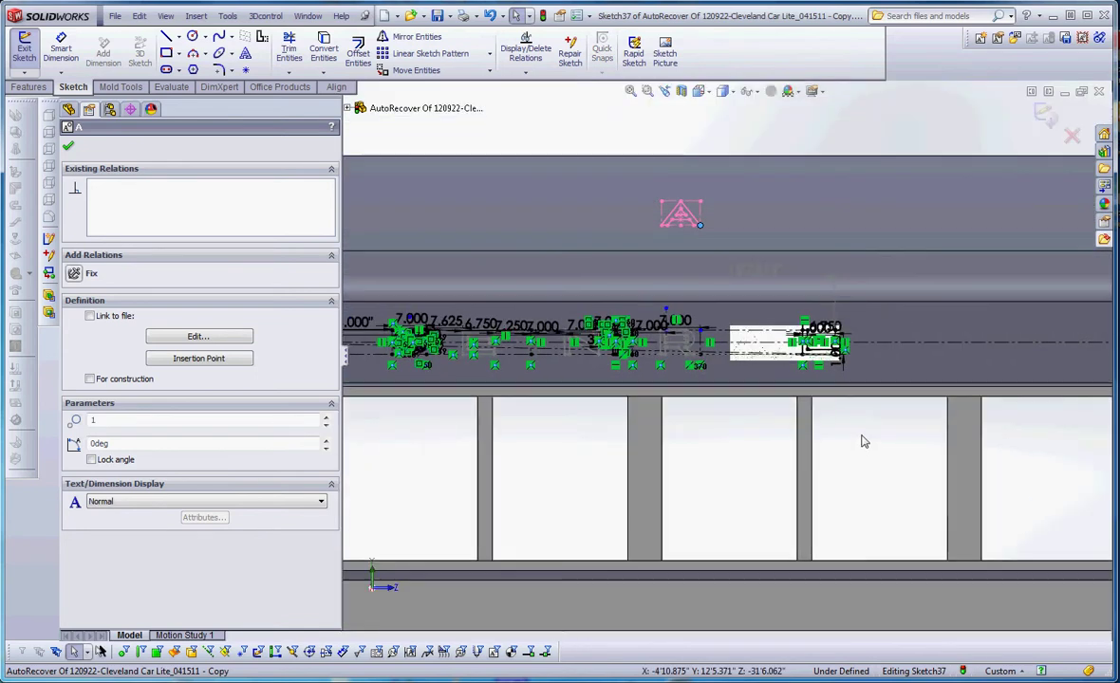
pyautogui.press('Escape')
pyautogui.scroll(-2, 687, 176)
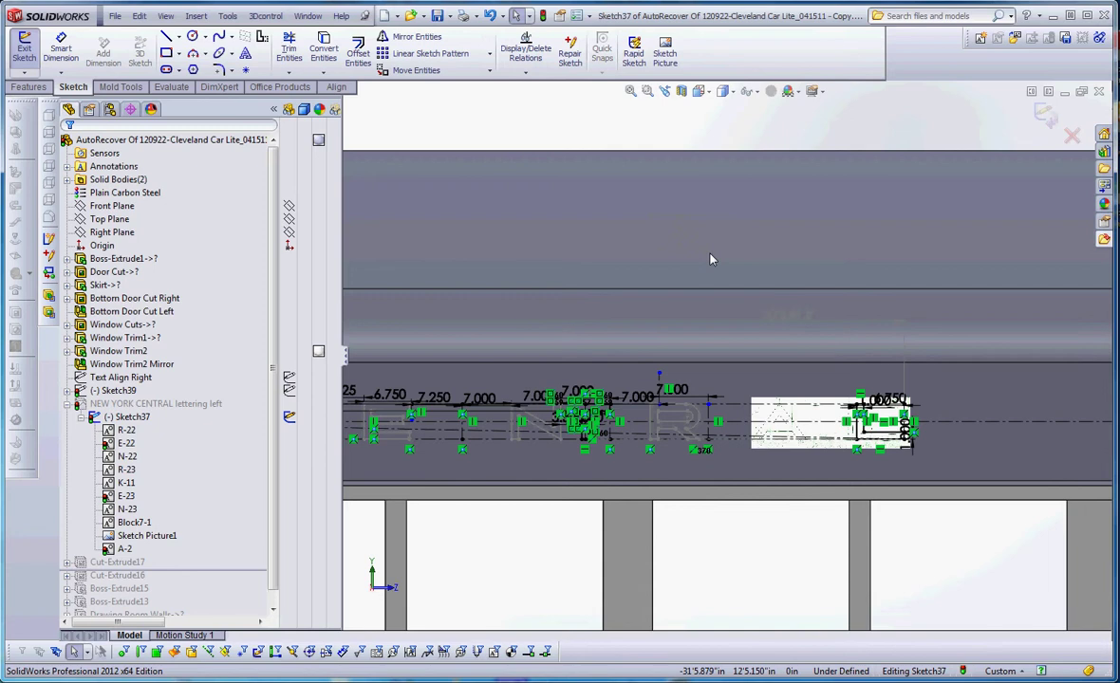
pyautogui.moveTo(712, 260)
pyautogui.mouseDown()
pyautogui.moveTo(697, 268)
pyautogui.moveTo(732, 311)
pyautogui.moveTo(834, 375)
pyautogui.moveTo(840, 391)
pyautogui.moveTo(824, 399)
pyautogui.moveTo(812, 435)
pyautogui.mouseUp()
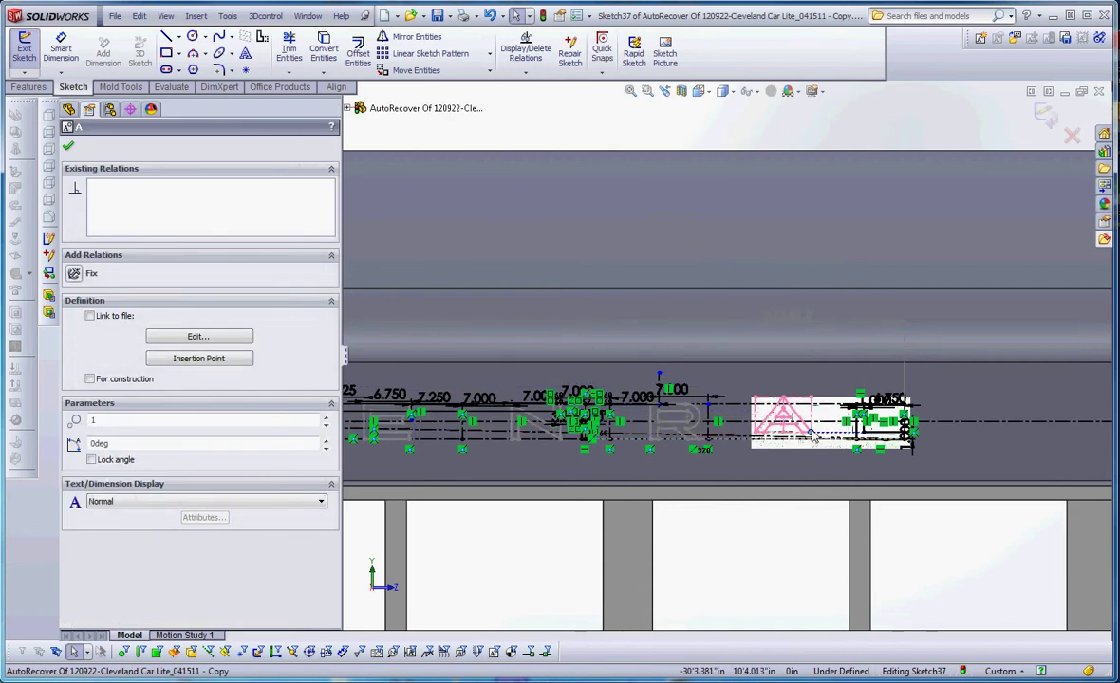
# Step: Move the A block by its lower-left corner and make that corner coincident with the lettering's lower construction line
pyautogui.scroll(-6, 774, 502)
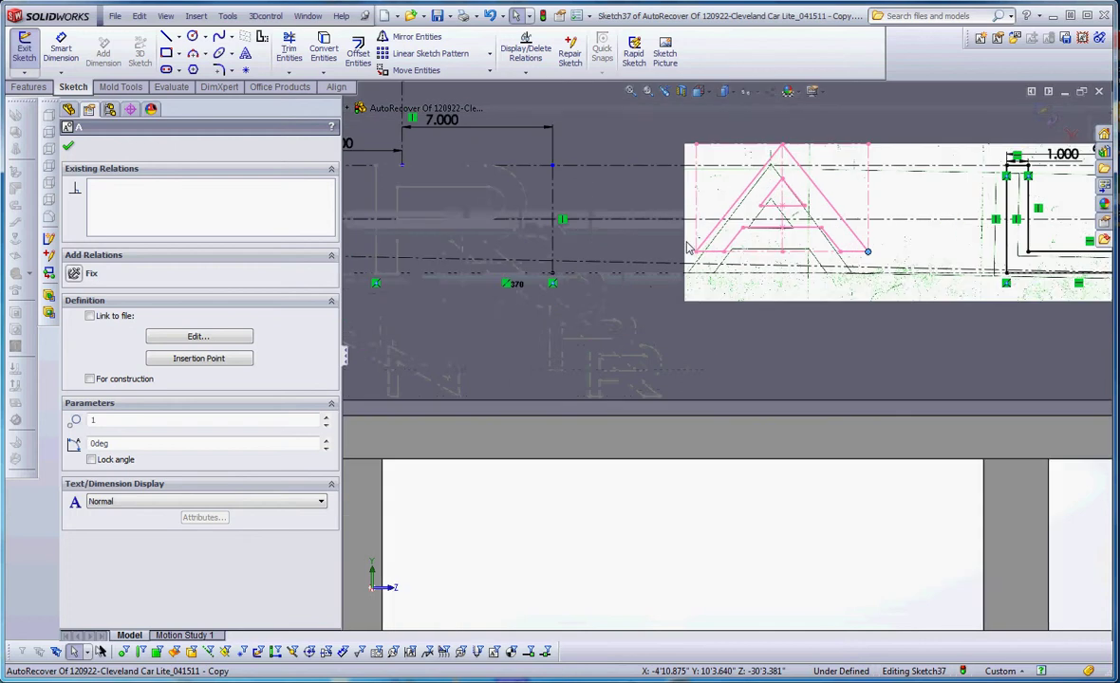
pyautogui.scroll(2, 581, 450)
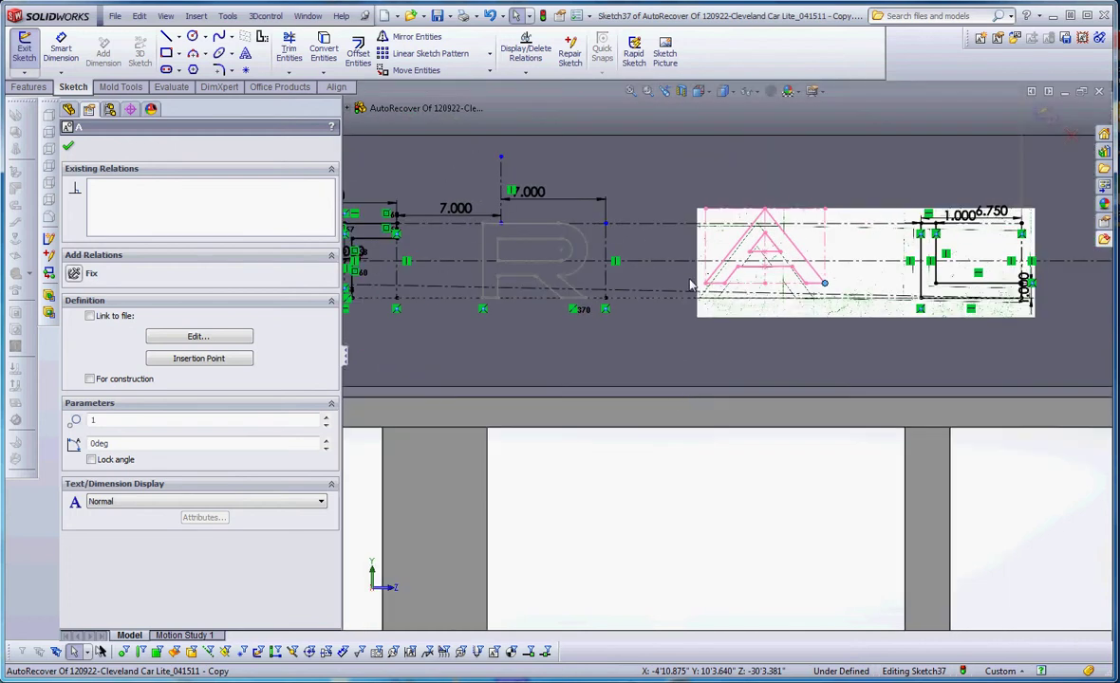
pyautogui.moveTo(707, 287)
pyautogui.mouseDown()
pyautogui.moveTo(721, 284)
pyautogui.moveTo(705, 304)
pyautogui.mouseUp()
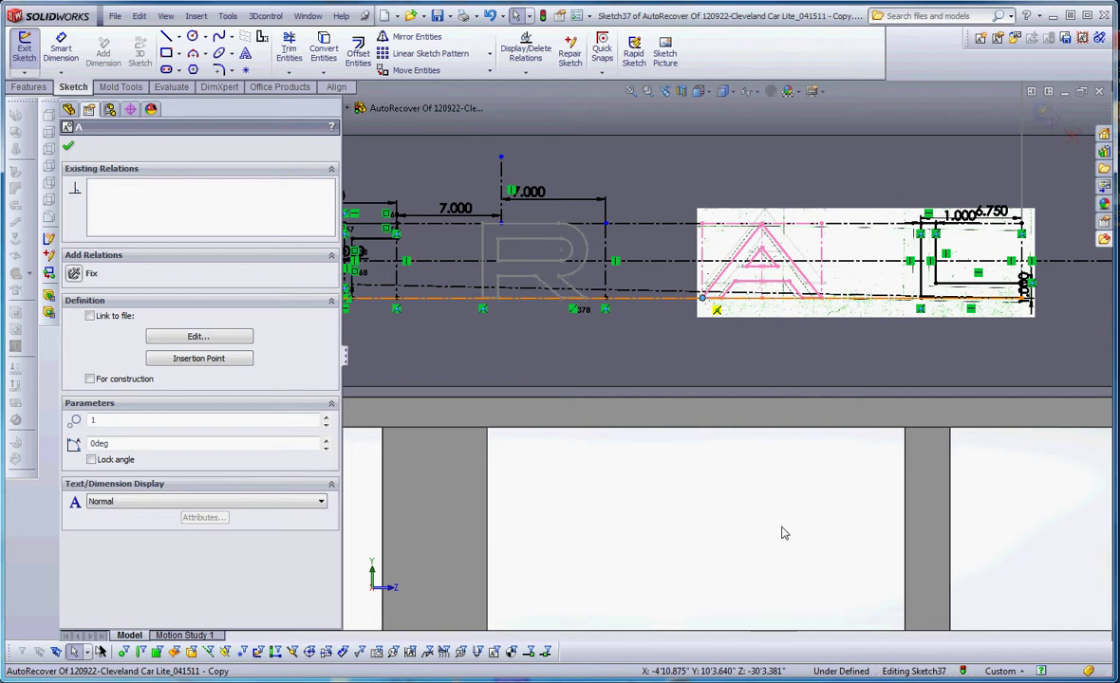
pyautogui.press('e')
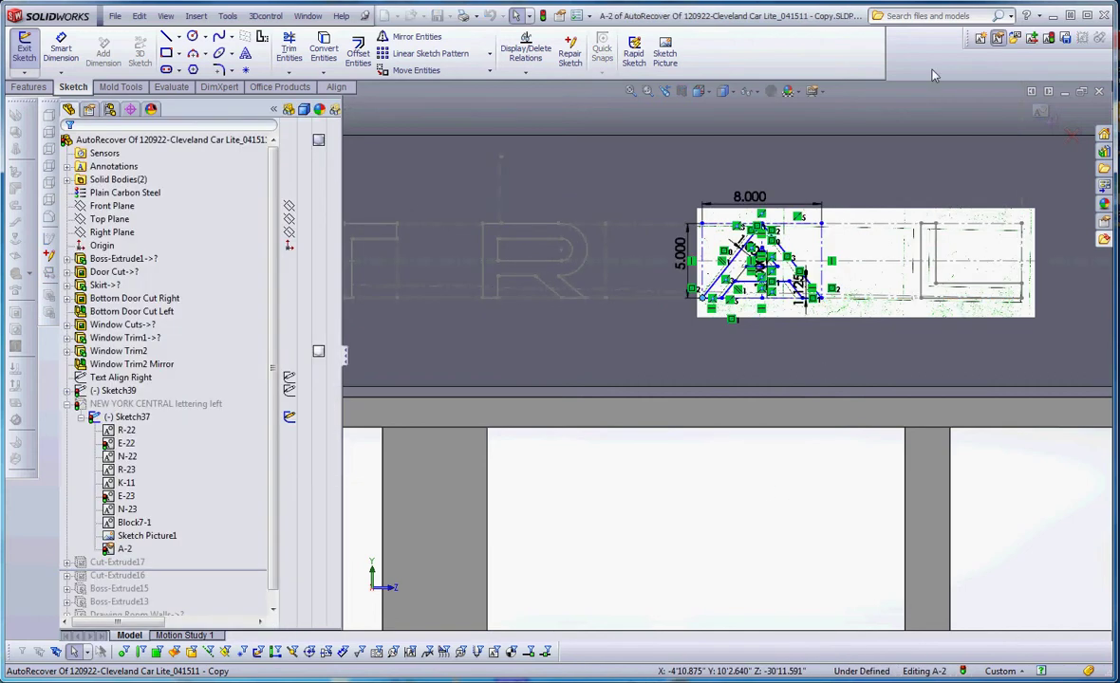
pyautogui.click(998, 39)
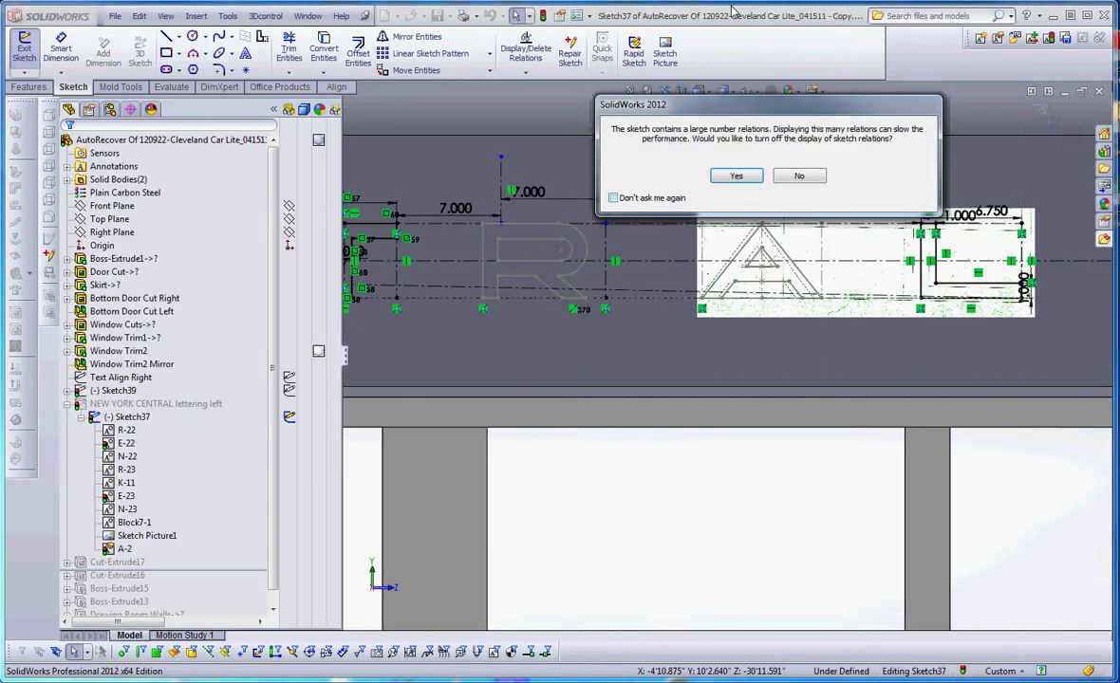
pyautogui.click(801, 179)
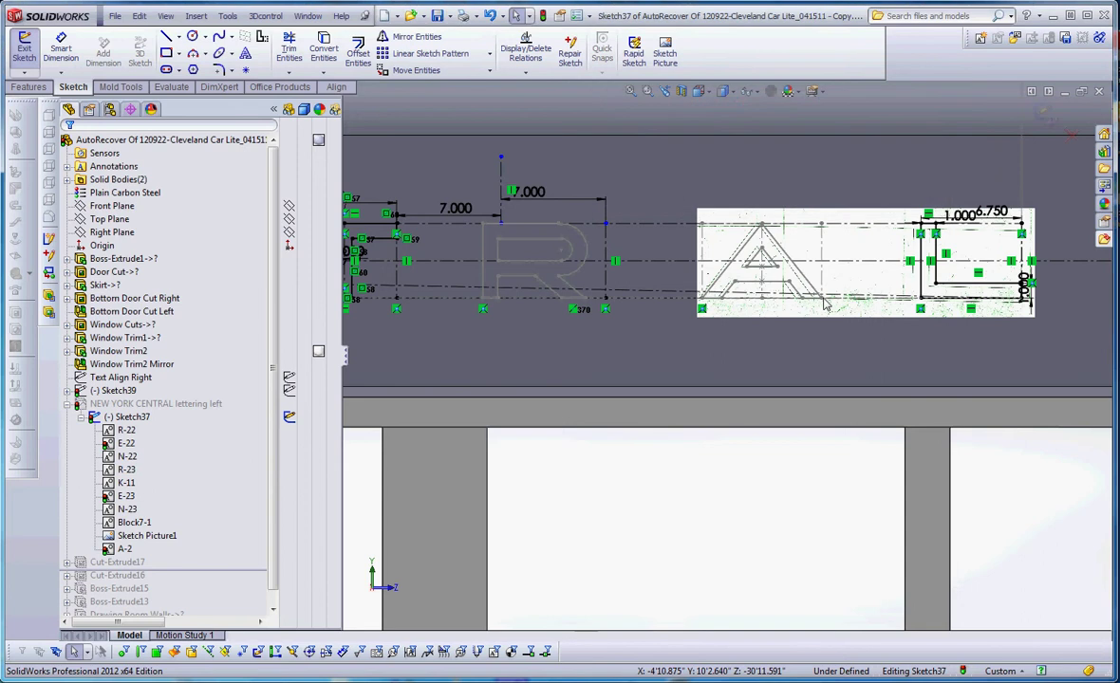
# Step: Tilt the A block by its lower-right corner as a test, and make its base line collinear with the lettering's lower construction line
pyautogui.moveTo(821, 296); pyautogui.dragTo(821, 274)
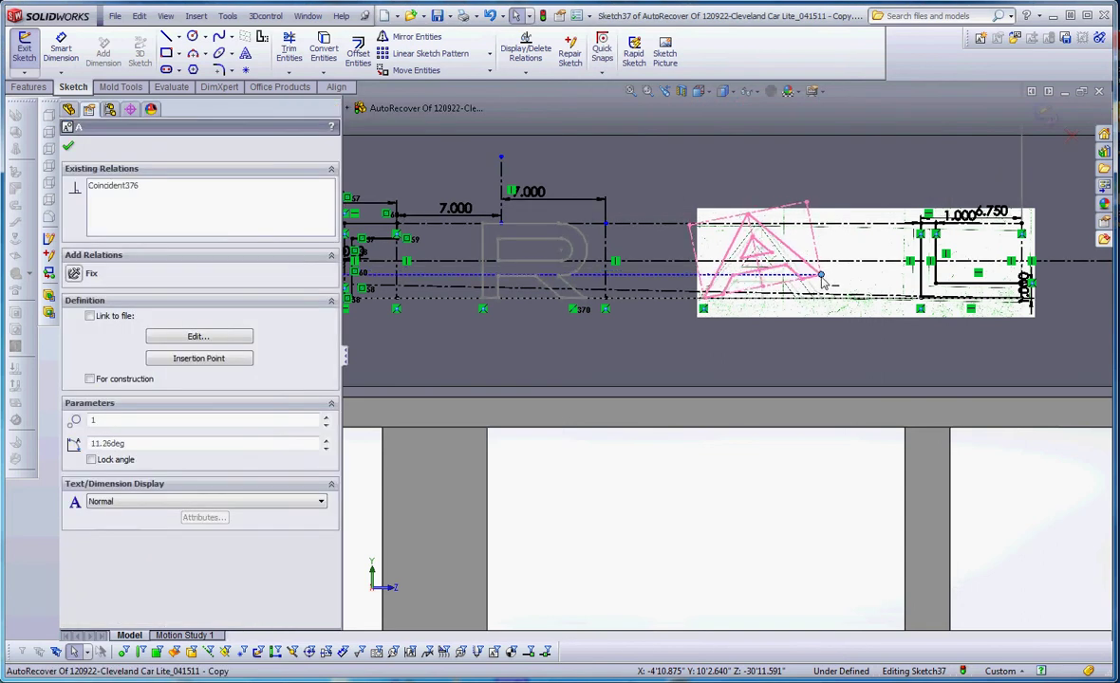
pyautogui.click(821, 437)
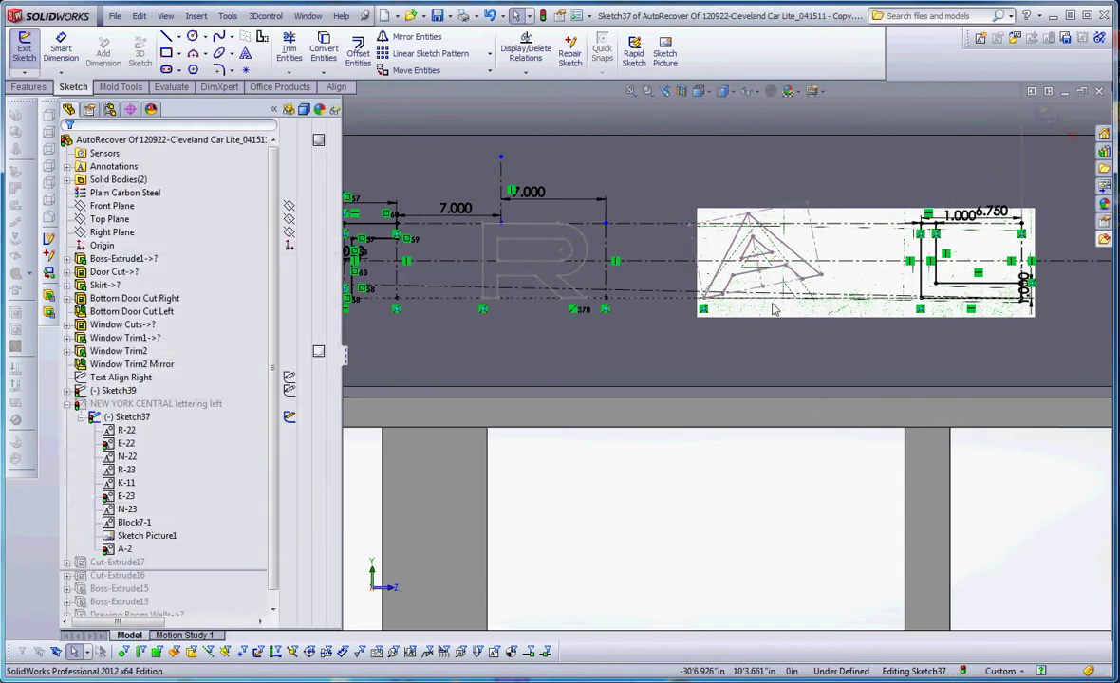
pyautogui.click(772, 295)
pyautogui.keyDown('ctrl'); pyautogui.click(772, 298); pyautogui.keyUp('ctrl')
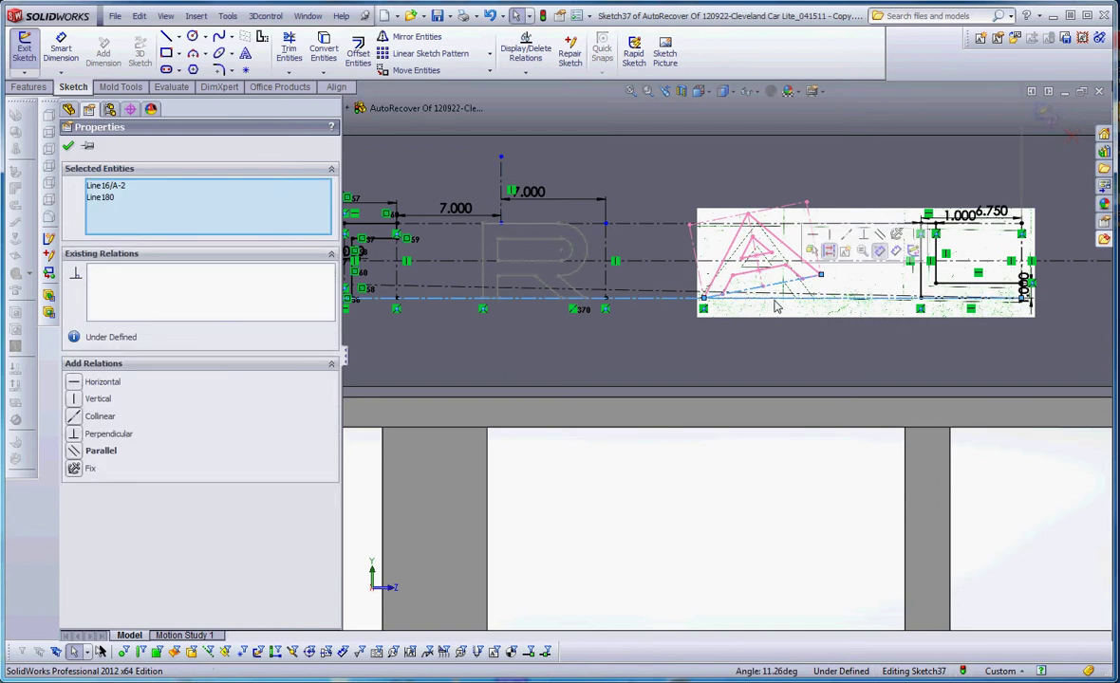
pyautogui.click(91, 416)
pyautogui.click(752, 471)
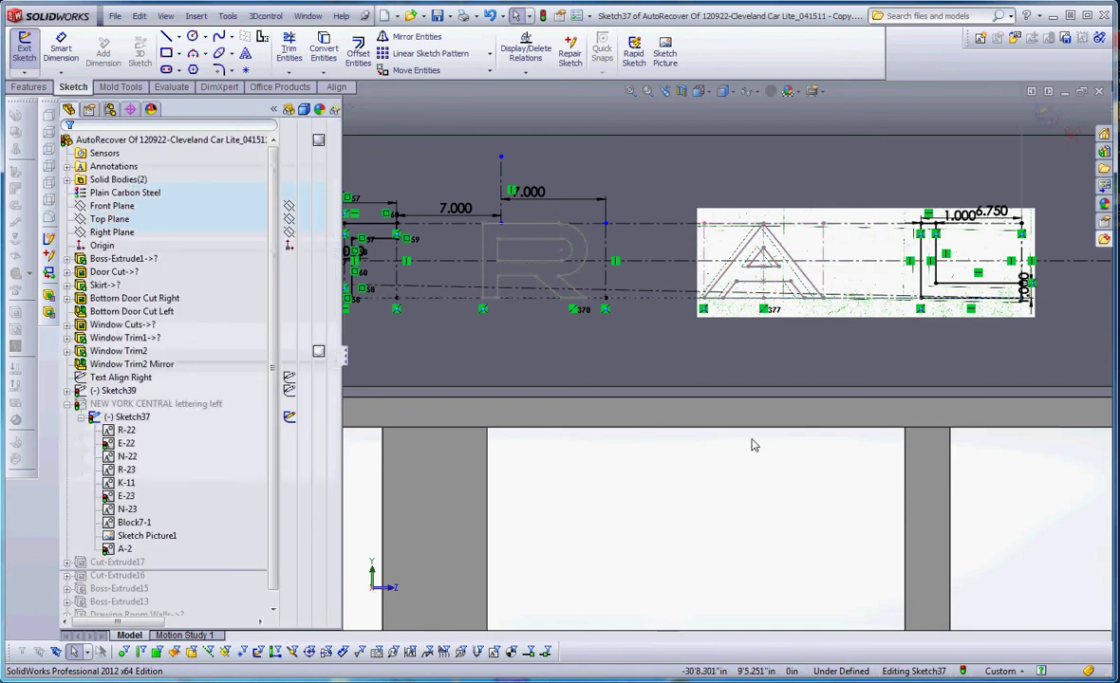
# Step: Draw a vertical construction line between the upper and lower lettering guide lines, in the gap between the R and the A
pyautogui.scroll(2, 754, 444)
pyautogui.scroll(-4, 747, 325)
pyautogui.scroll(-1, 747, 325)
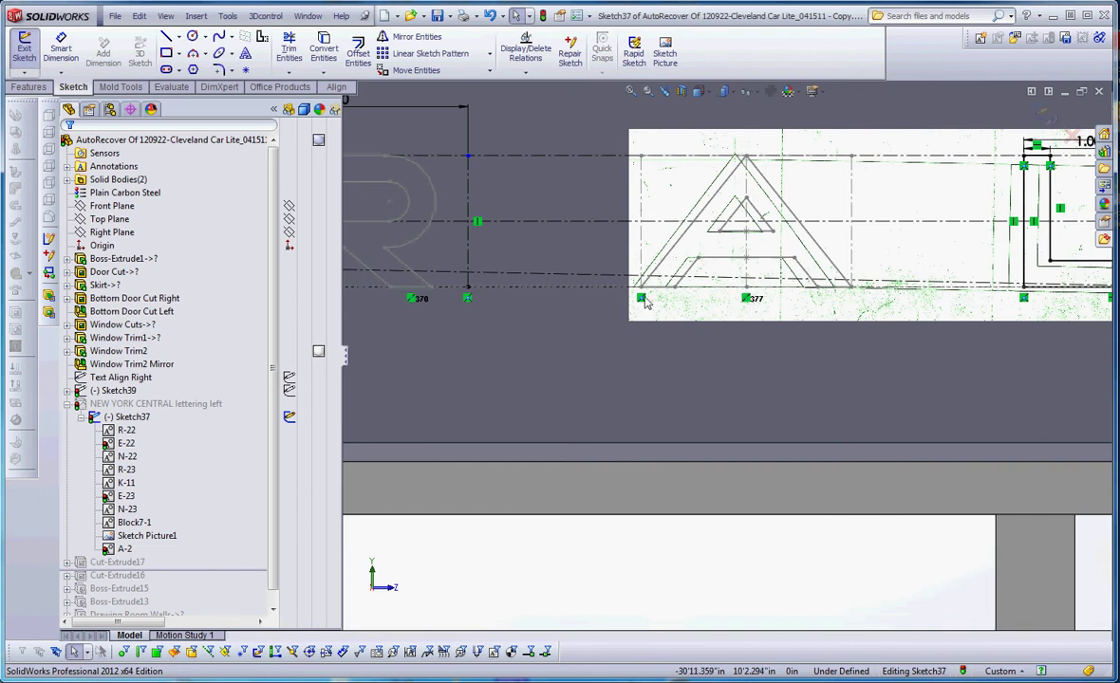
pyautogui.click(177, 36)
pyautogui.click(176, 69)
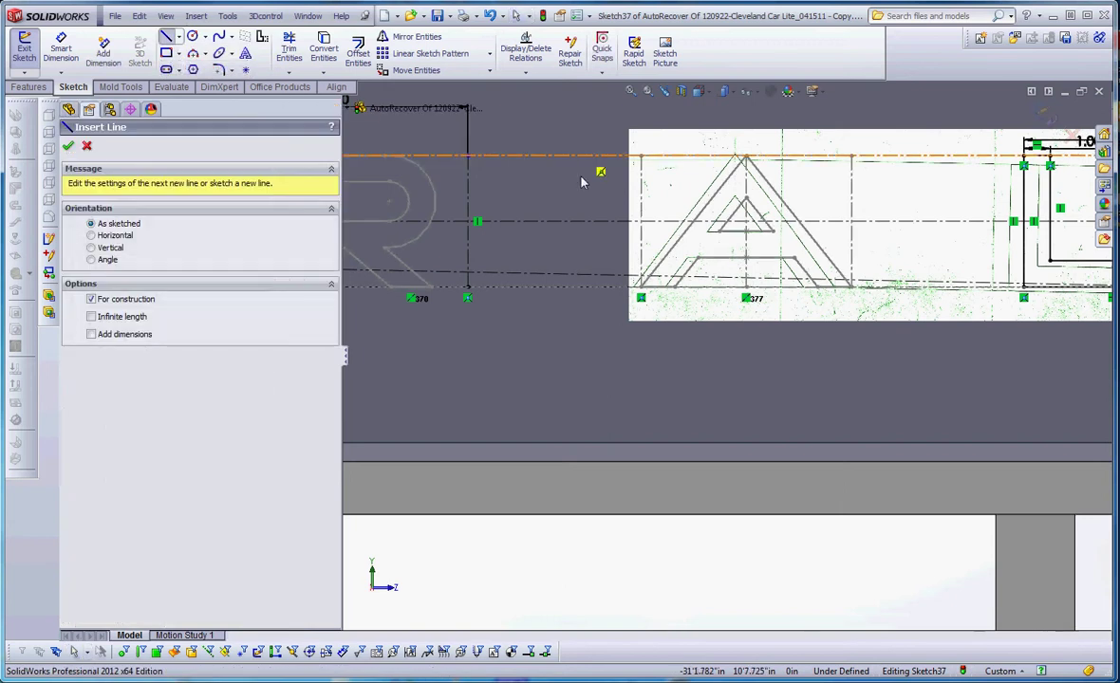
pyautogui.click(581, 155)
pyautogui.click(581, 286)
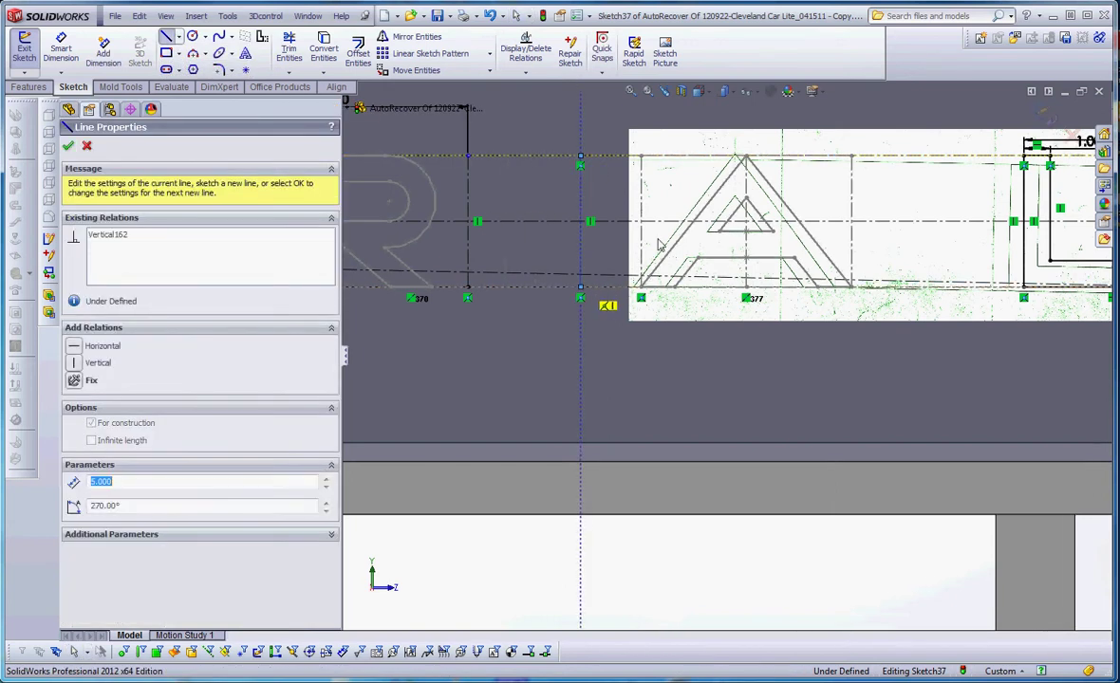
pyautogui.press('Escape')
# Step: Dimension the new vertical construction line 5.000 in from the one beside the R, keeping the sketch relations displayed
pyautogui.click(62, 53)
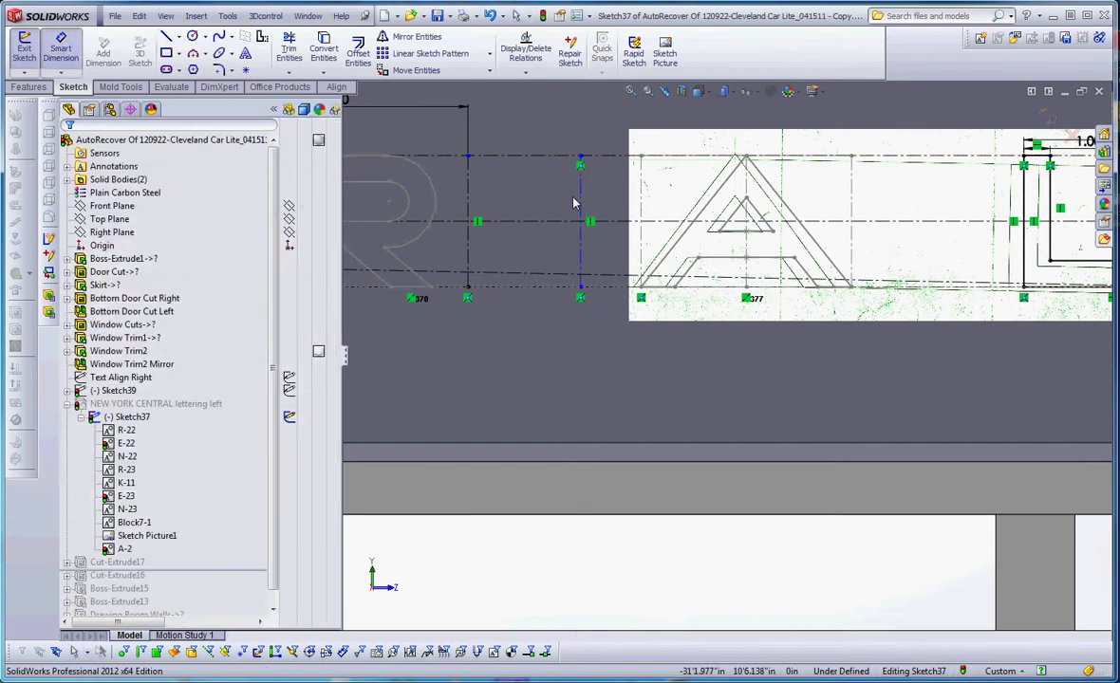
pyautogui.click(467, 201)
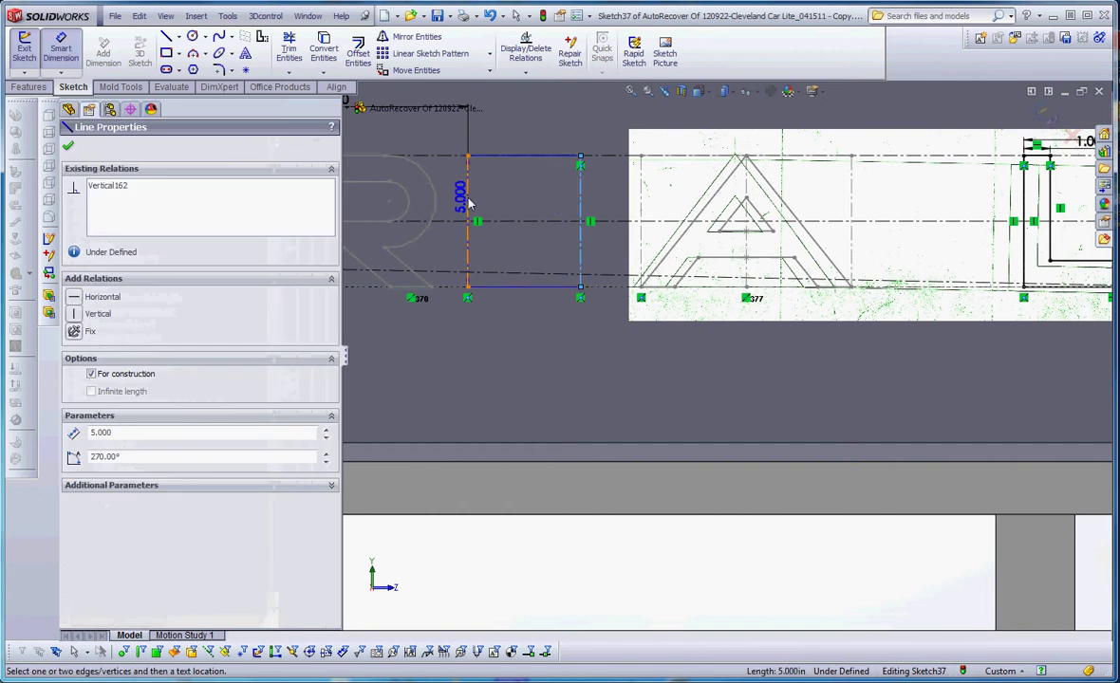
pyautogui.click(581, 201)
pyautogui.click(516, 190)
pyautogui.press('Return')
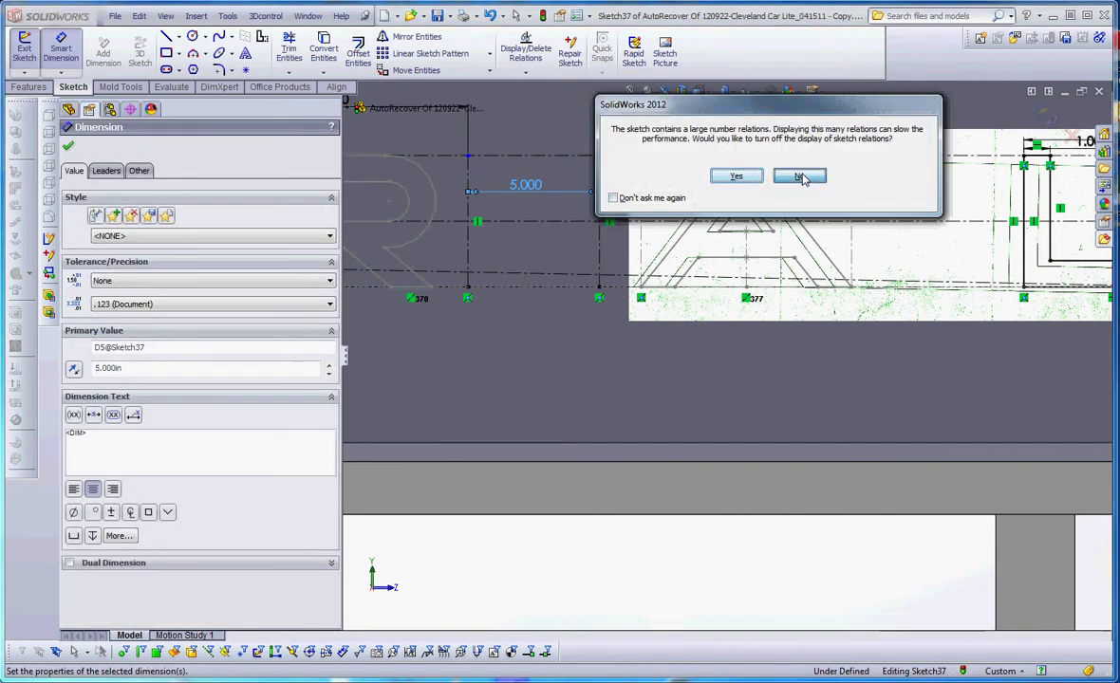
pyautogui.click(803, 179)
pyautogui.click(799, 177)
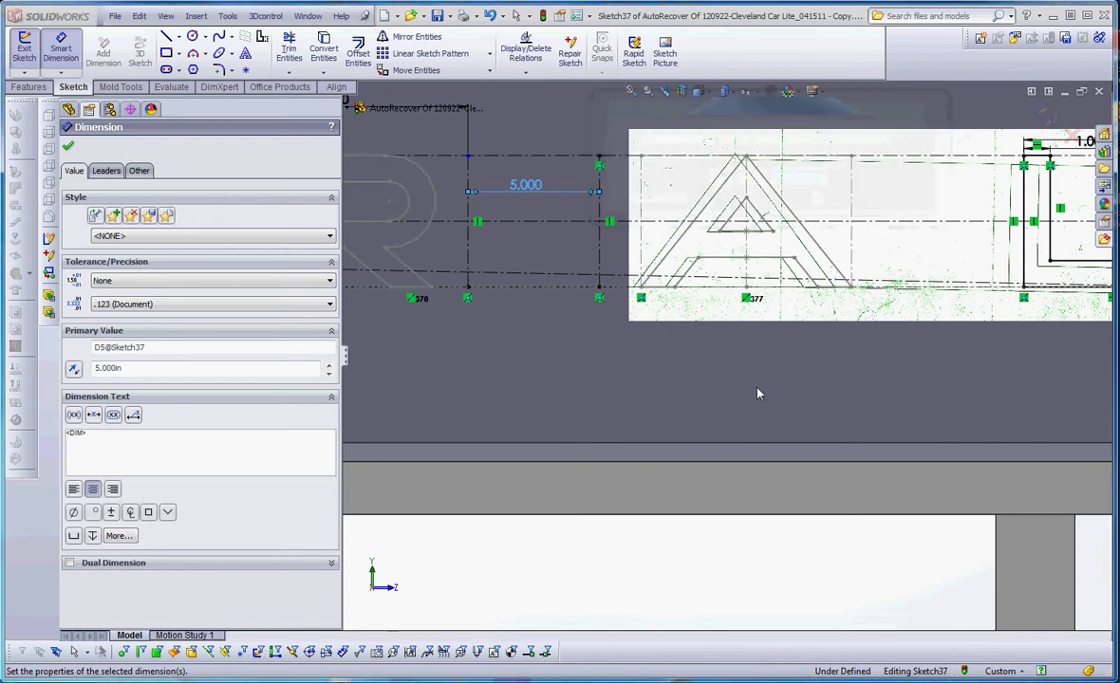